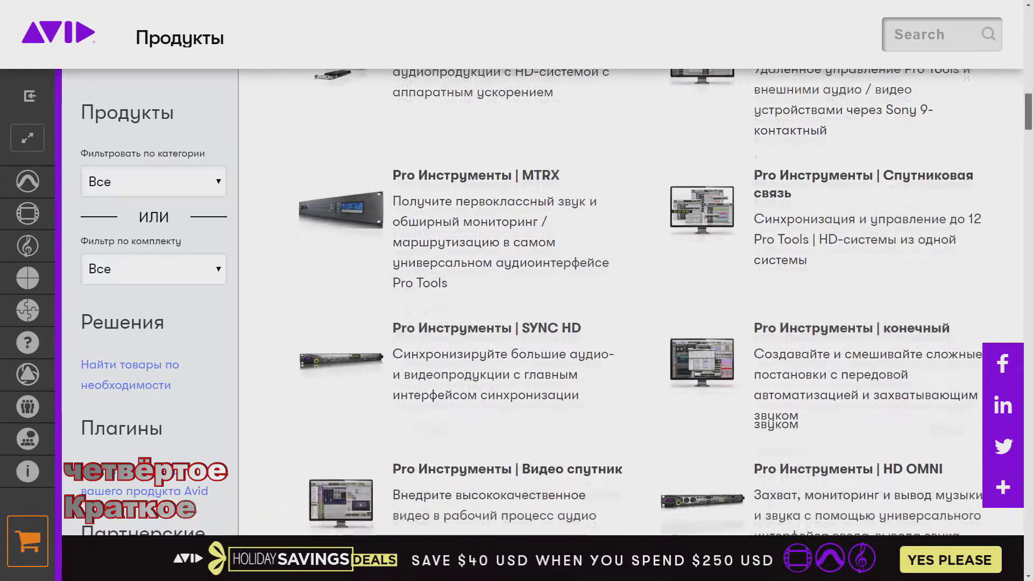
Step: Look through the product listings on the Avid products page, from Pro Tools through the Community and Graphics sections
scroll(613, 301, down, 2)
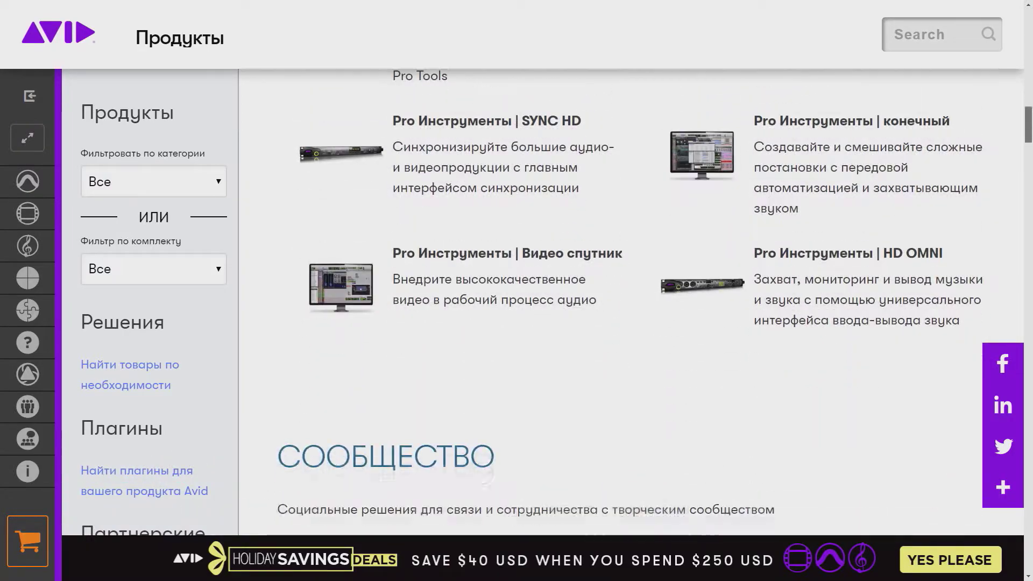
scroll(614, 302, down, 3)
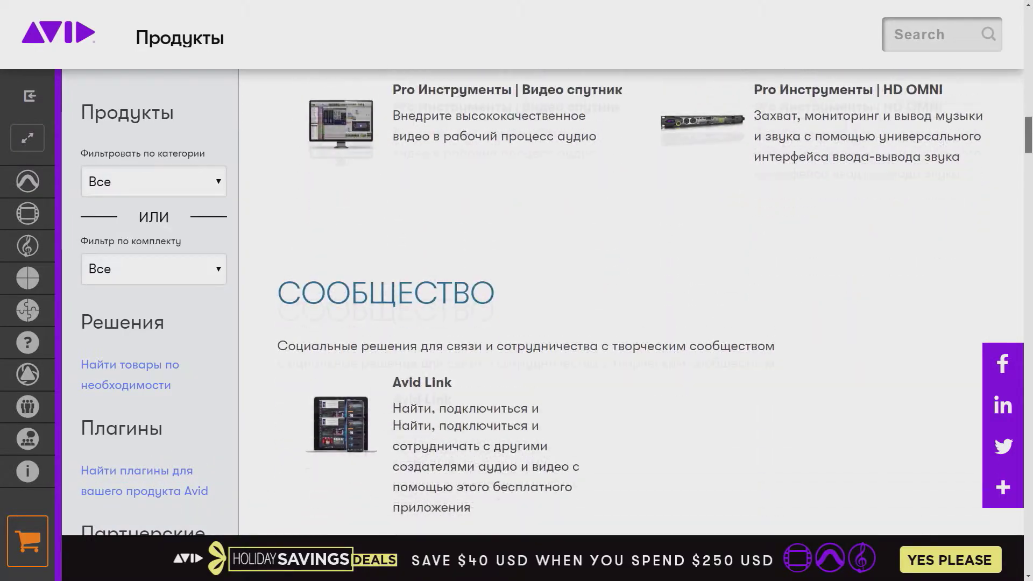
scroll(613, 302, down, 3)
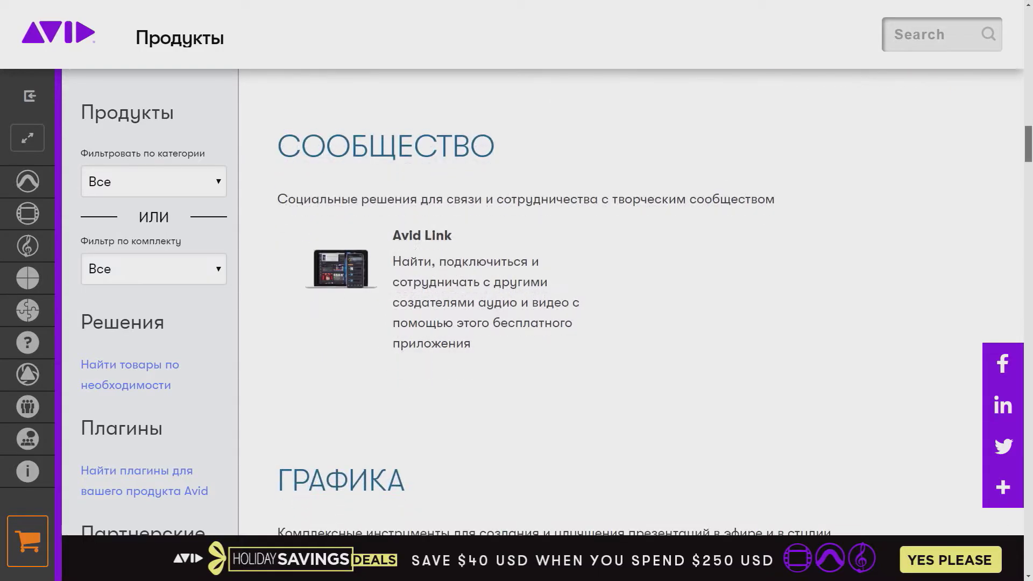
scroll(613, 301, down, 4)
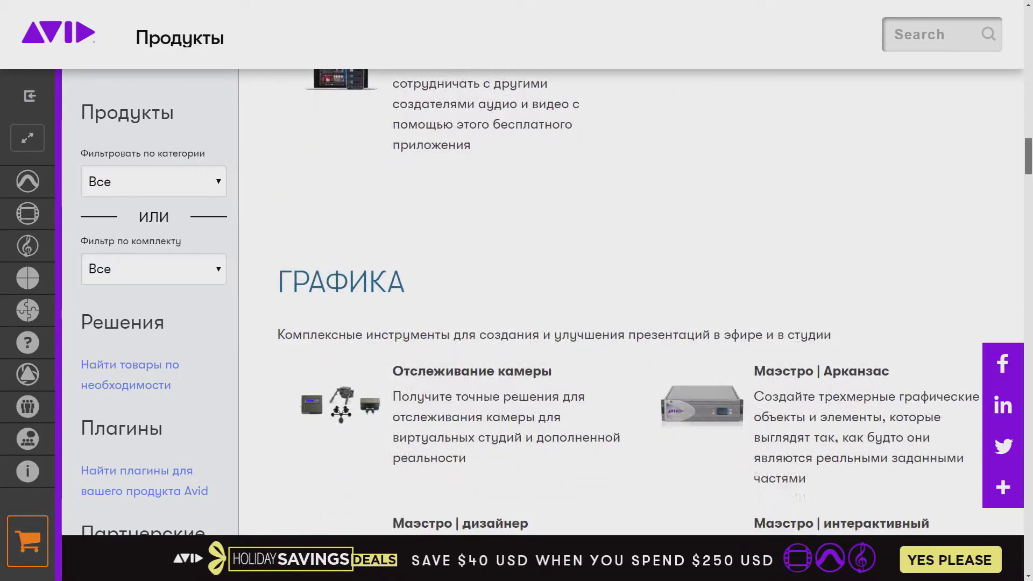
scroll(614, 302, down, 3)
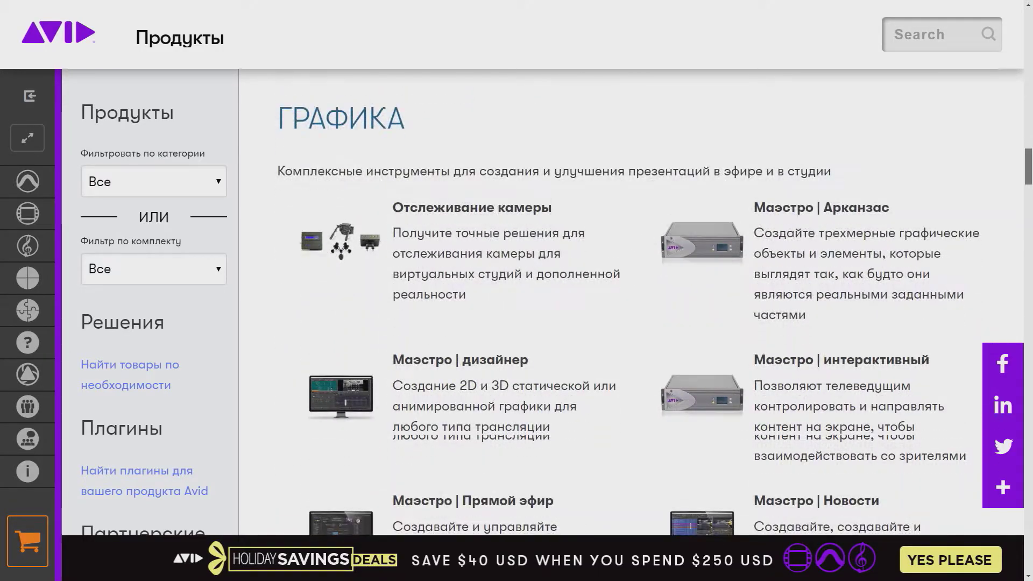
scroll(613, 302, down, 4)
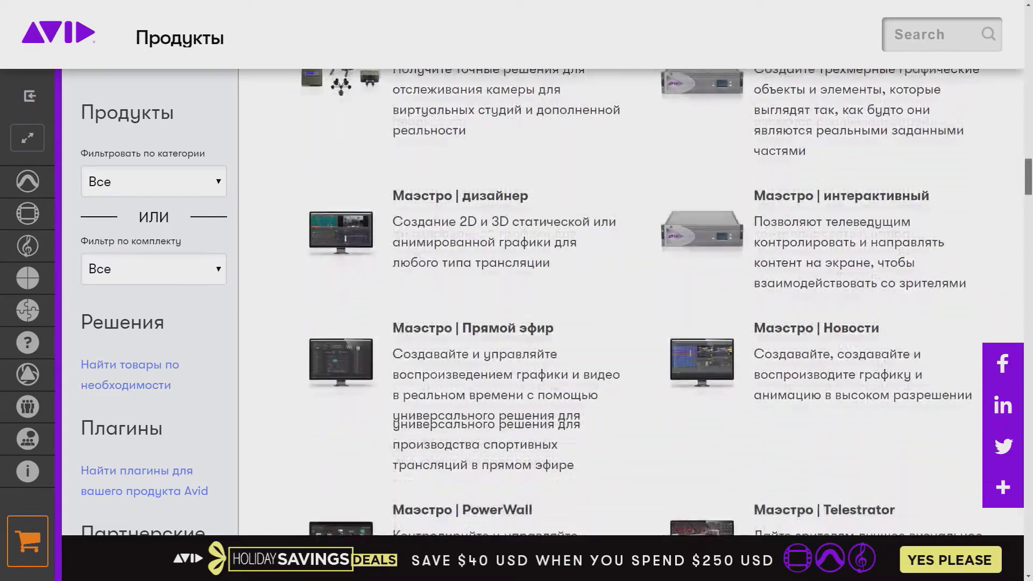
scroll(614, 302, down, 3)
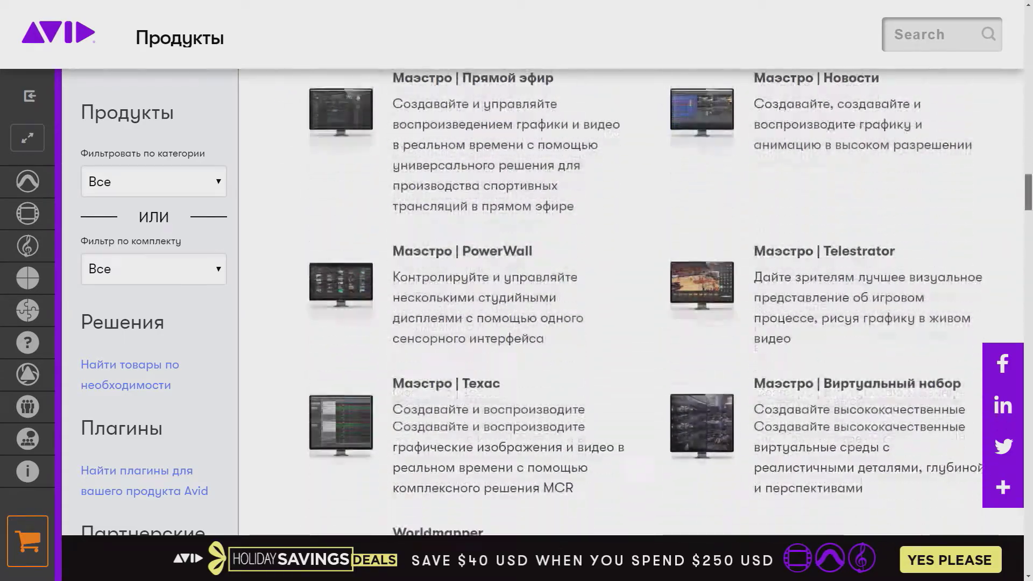
scroll(613, 302, down, 4)
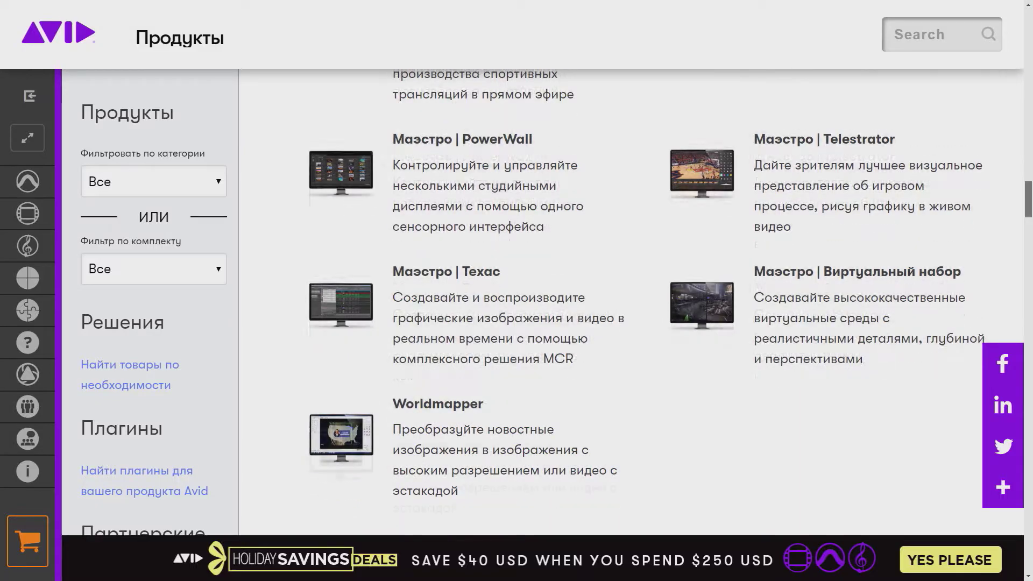
scroll(613, 301, down, 3)
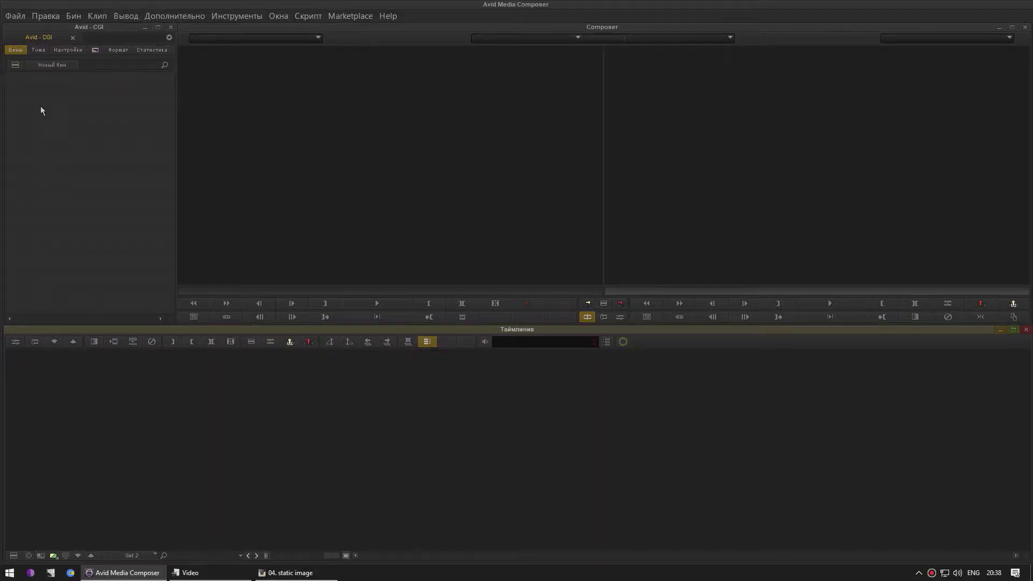
Step: Create four bins named Audio, Video, Photo and Title in the Avid - CGI project and select them all
click(47, 65)
click(45, 66)
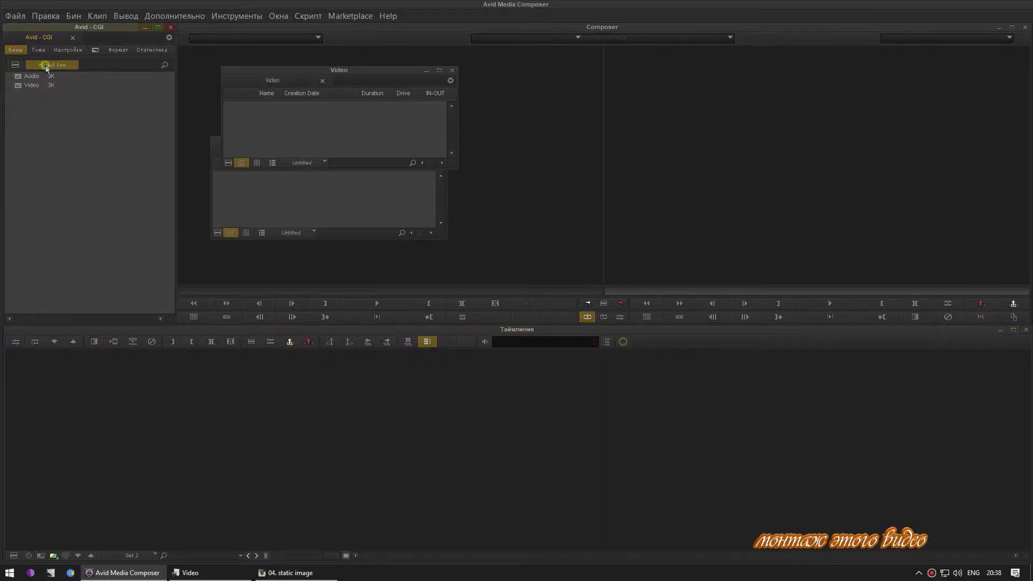
click(46, 65)
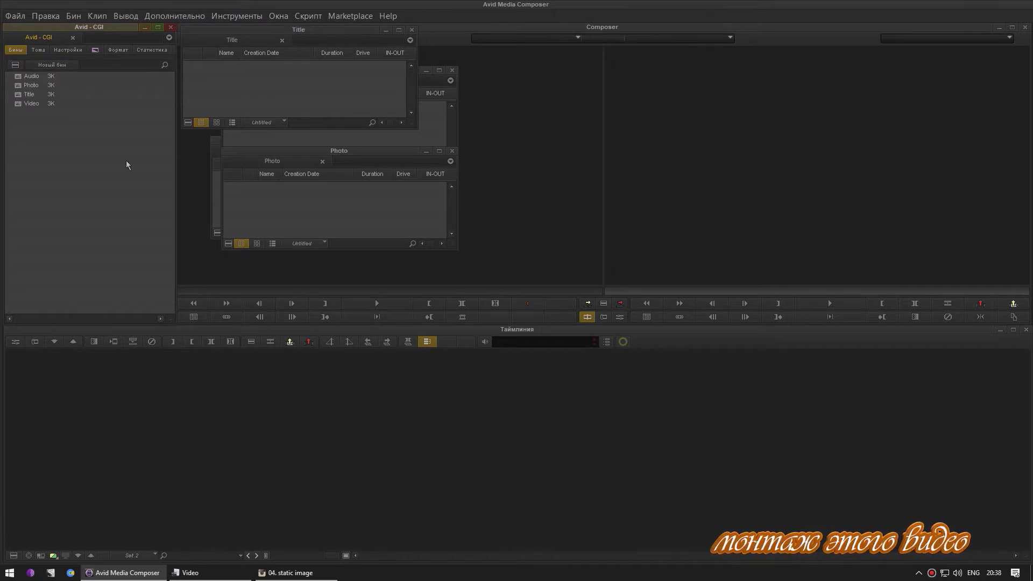
drag(30, 114, 22, 72)
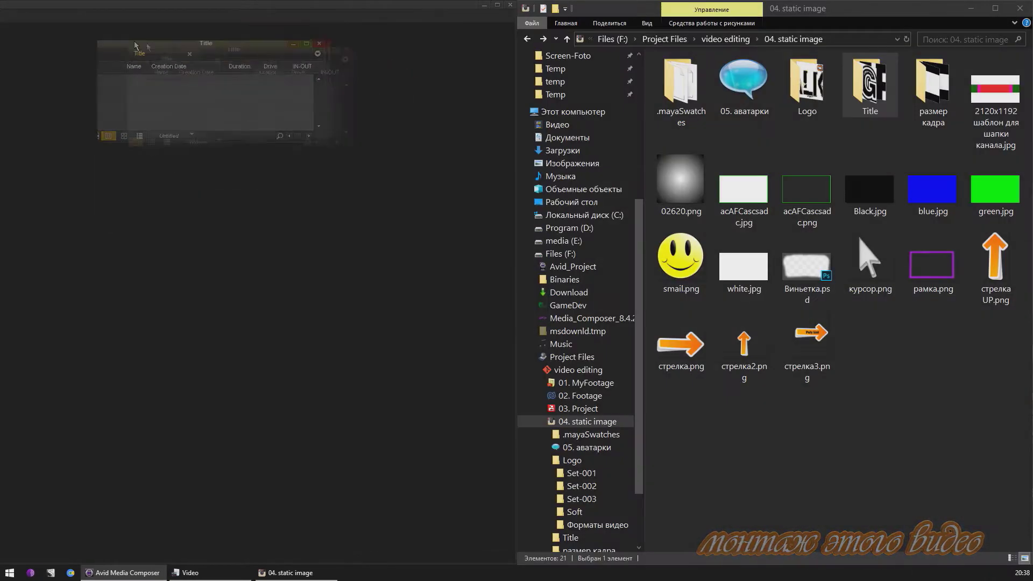
Step: Resize the Title bin window to a tall format and place the Video bin window beside it at a similar size
drag(238, 127, 168, 290)
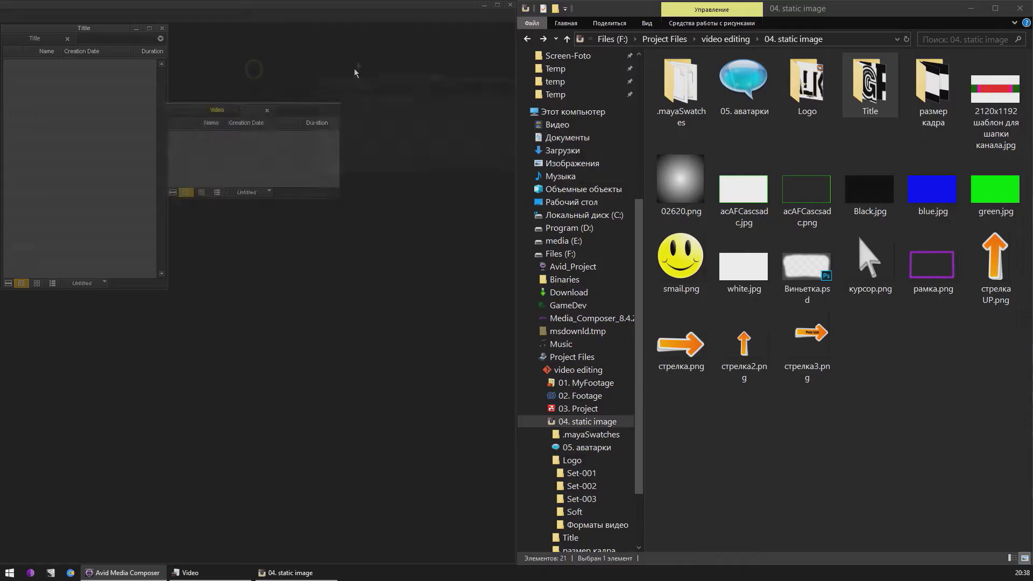
drag(354, 69, 205, 27)
drag(405, 126, 354, 293)
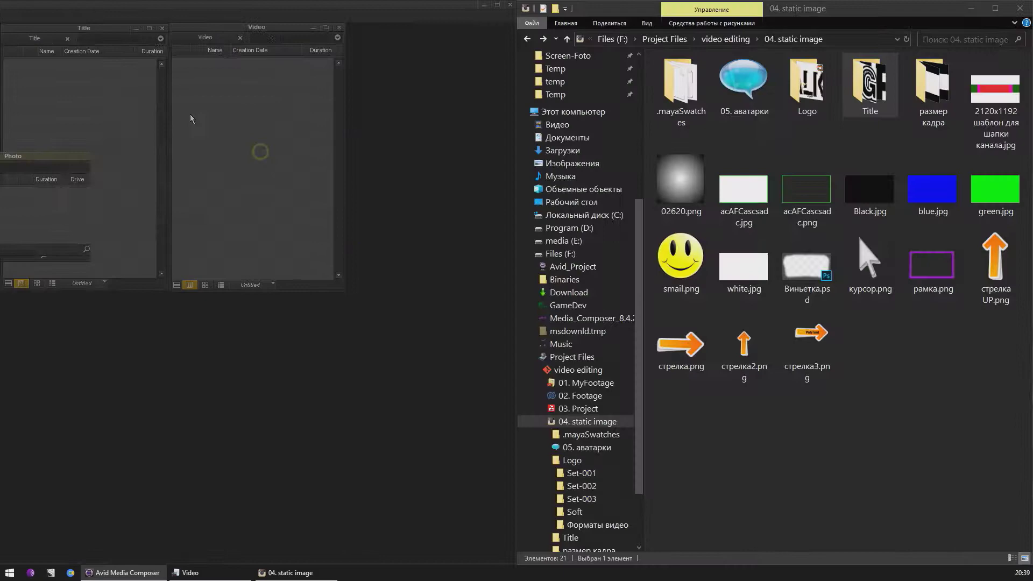
Step: Place the resized Photo bin window beside the Video bin and the enlarged Audio bin window beneath the Title bin
drag(189, 114, 369, 108)
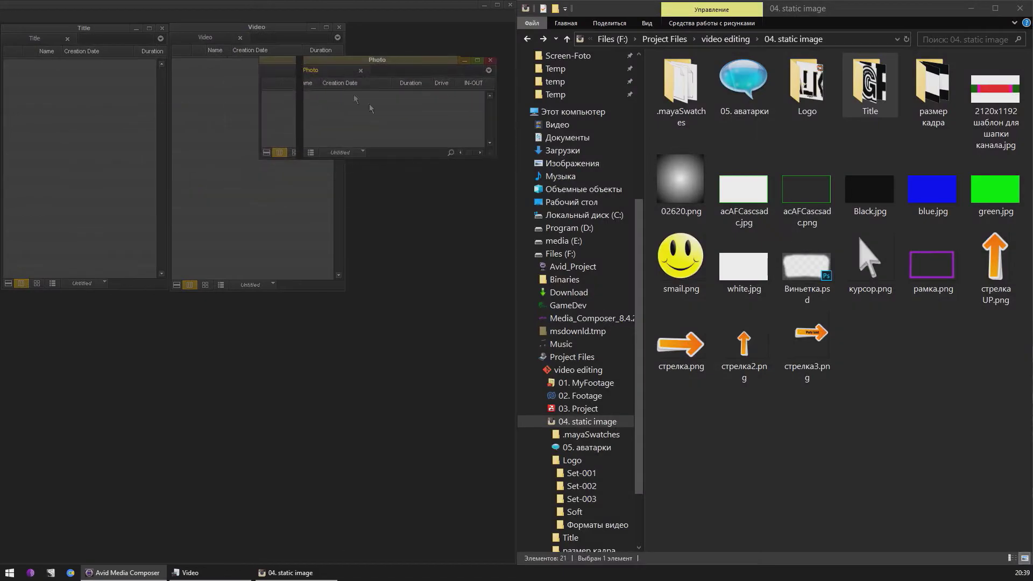
drag(493, 156, 429, 350)
drag(296, 61, 381, 30)
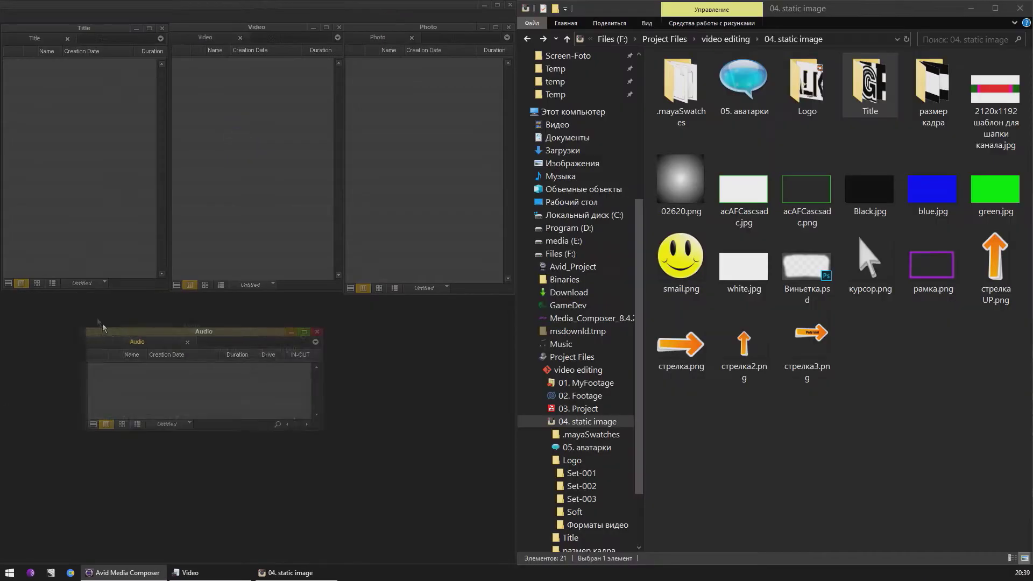
drag(205, 342, 119, 295)
drag(235, 396, 173, 557)
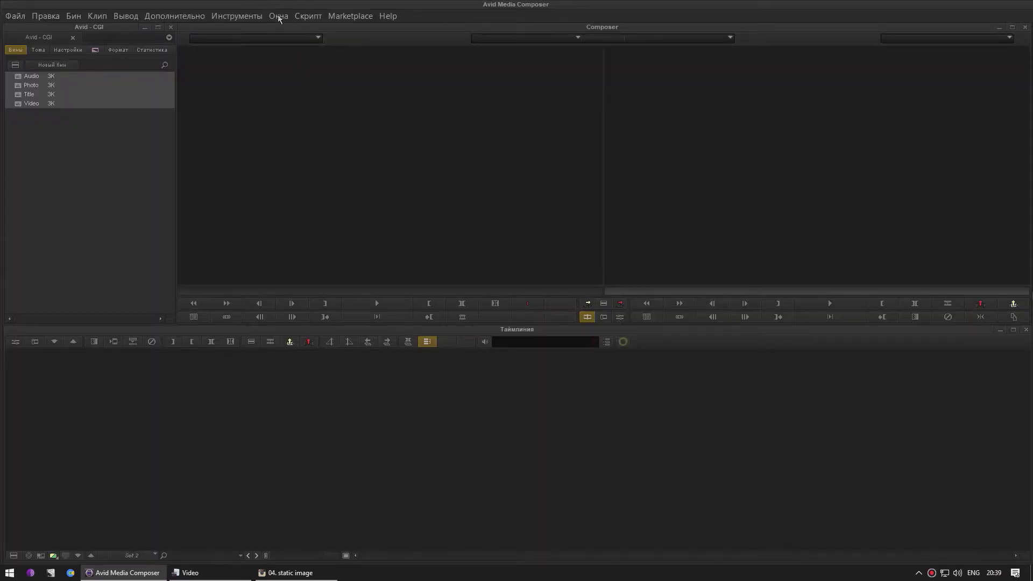
Step: Save the current arrangement of the bin windows
click(279, 16)
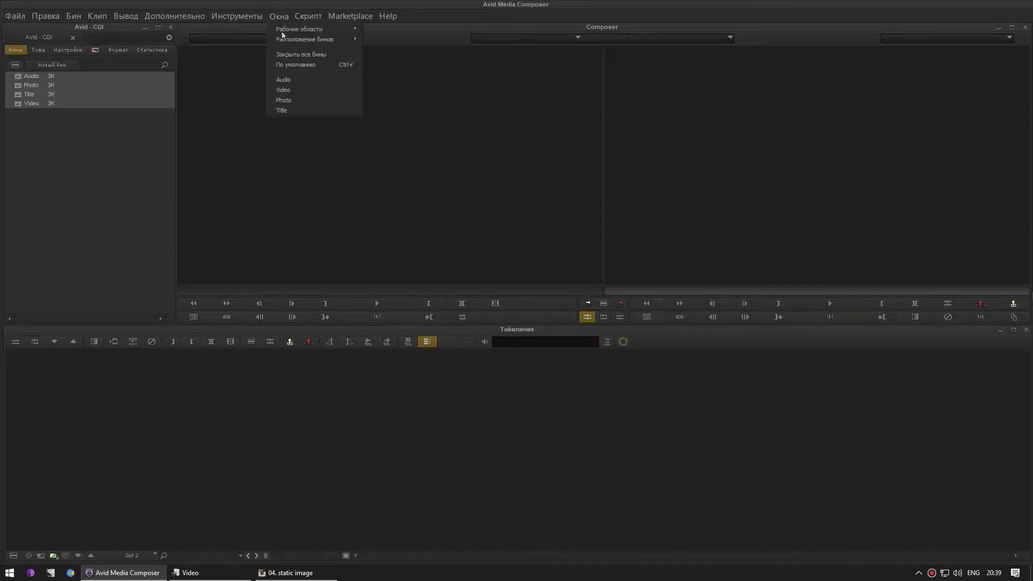
click(409, 50)
key(Return)
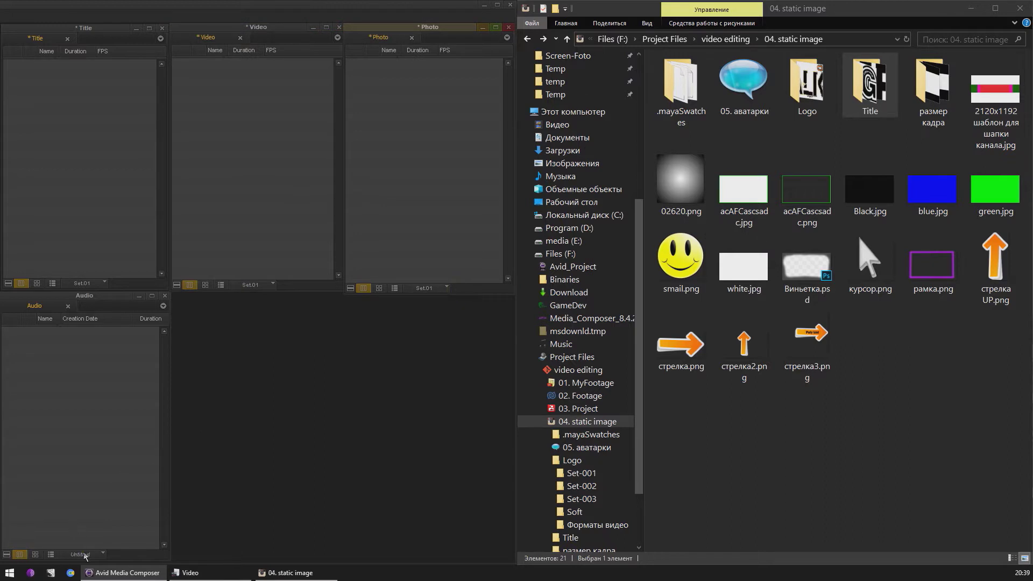
Step: Open the Title image folder in File Explorer, select its PNG files, and open the file import dialog for the Title bin
double_click(876, 97)
drag(682, 252, 993, 103)
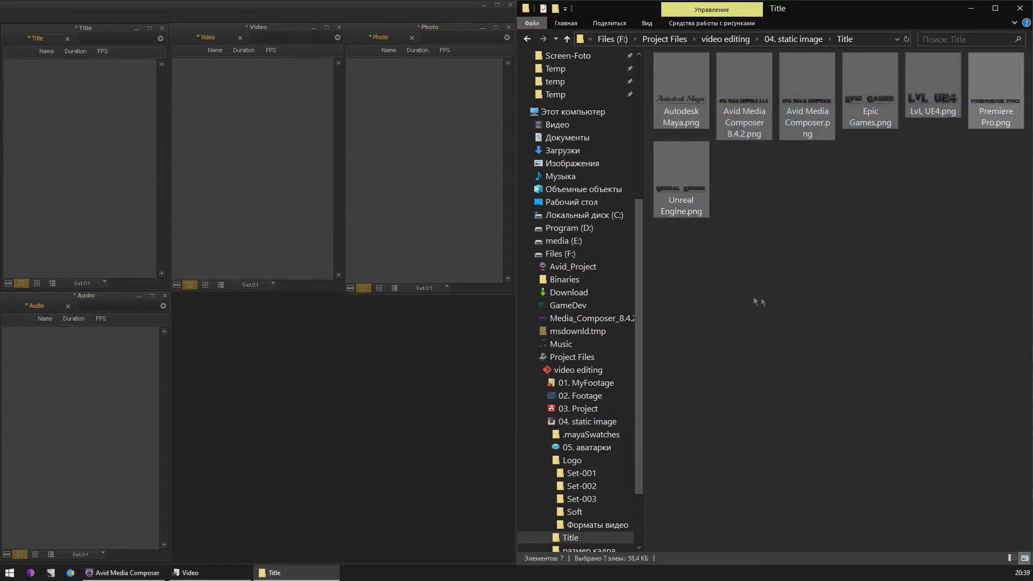
right_click(88, 166)
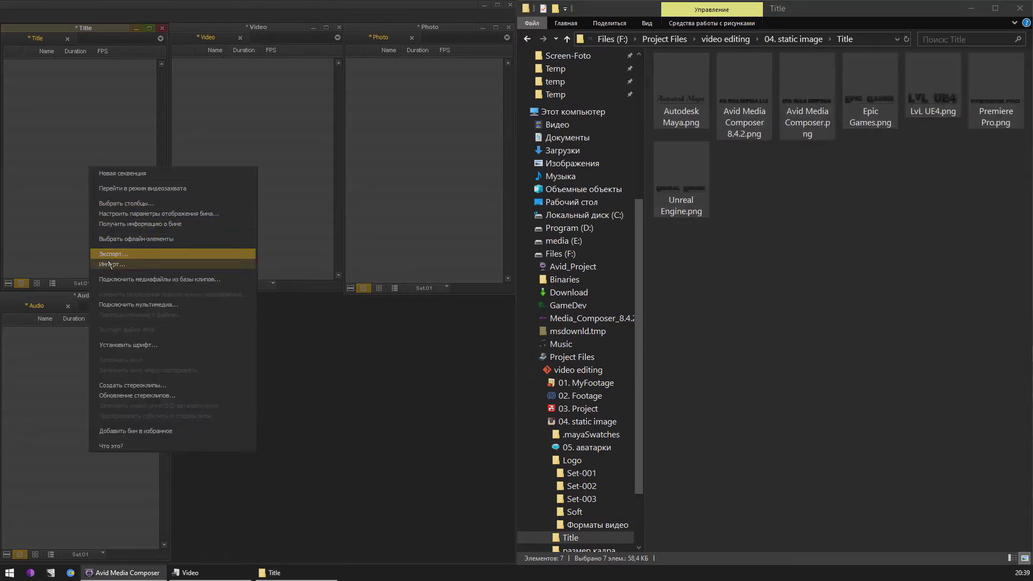
click(107, 258)
Step: Copy the Title folder's path into the import dialog to go there and select all seven PNG title images
click(861, 41)
key(ctrl+c)
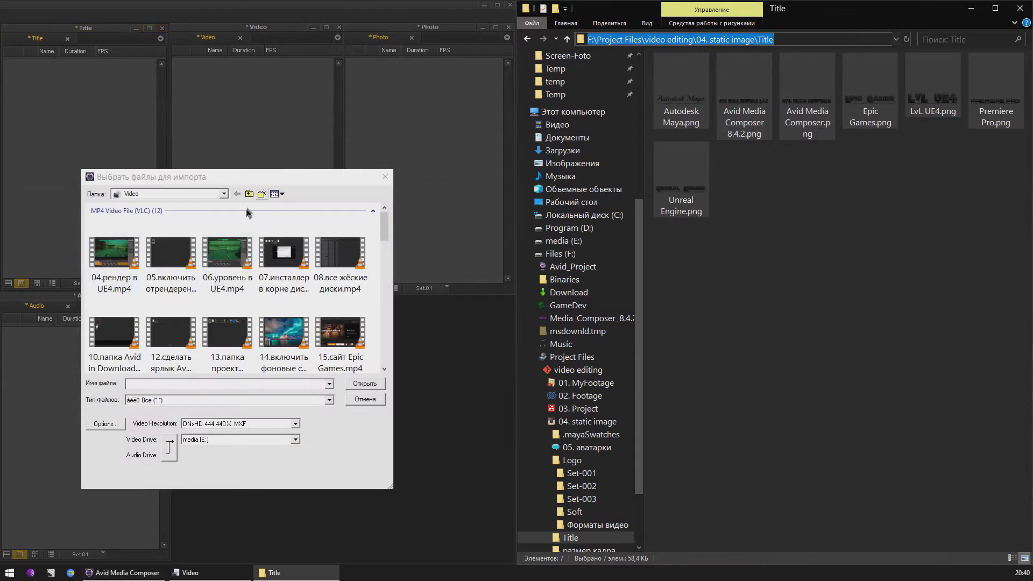
click(212, 387)
key(ctrl+v)
key(Return)
drag(357, 346, 92, 242)
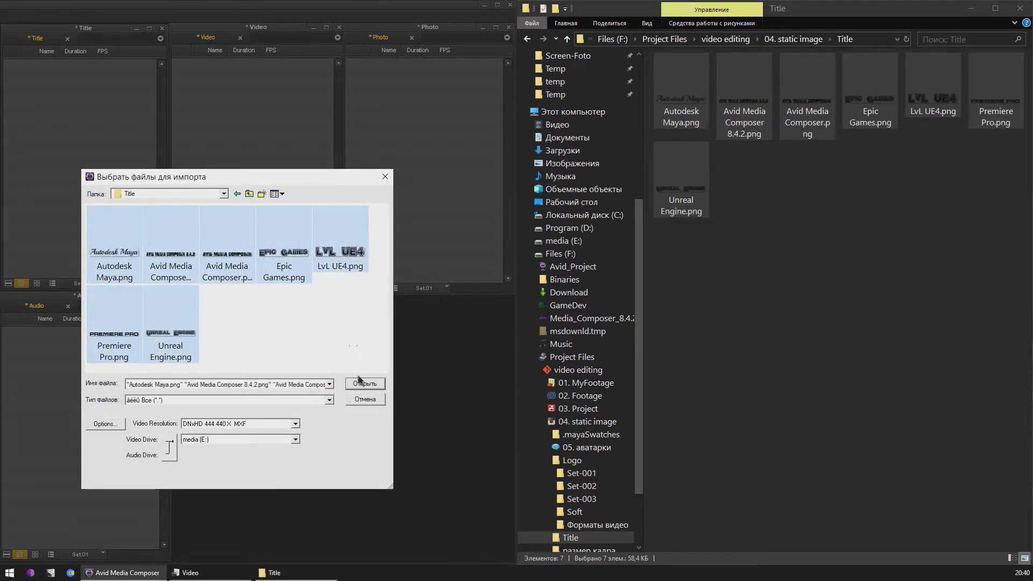
Step: Review the image and alpha channel import options, accept them, and import the selected title images into the Title bin
click(119, 424)
drag(438, 163, 185, 170)
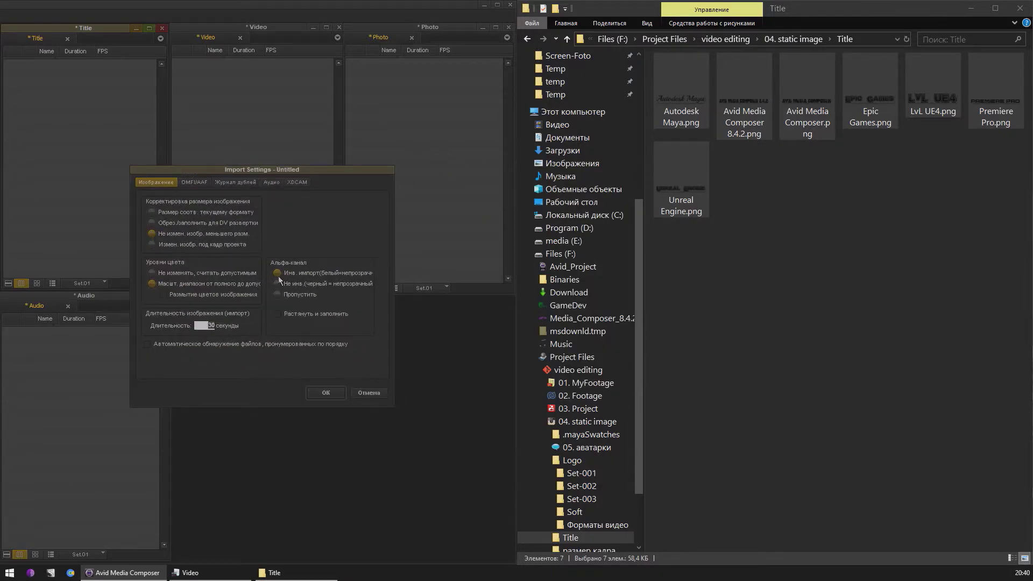
click(327, 392)
click(362, 320)
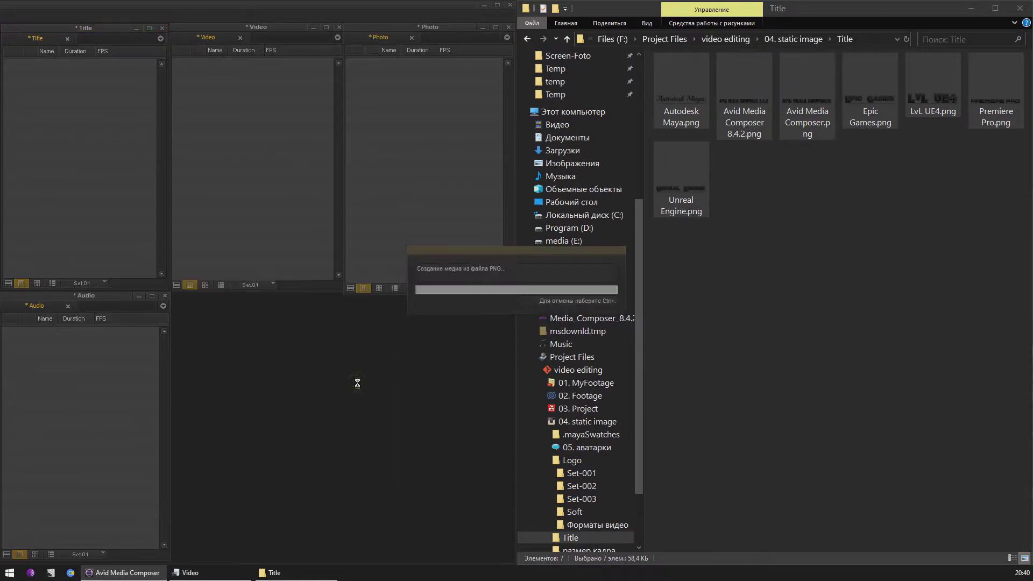
Step: Return to the 04. static image folder in File Explorer and open its Logo\Soft subfolder
click(883, 246)
key(alt+Left)
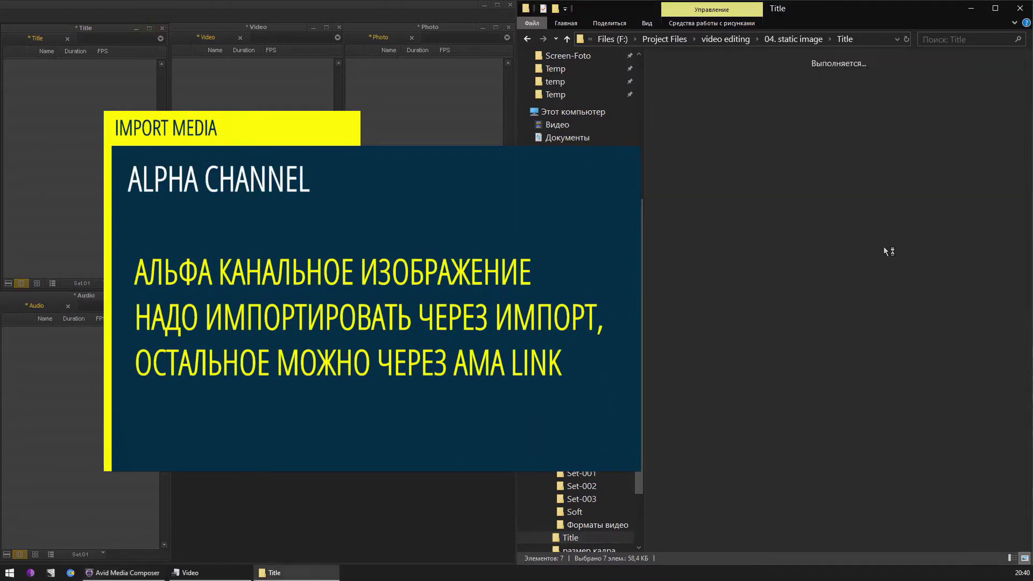
click(809, 105)
double_click(809, 105)
double_click(870, 87)
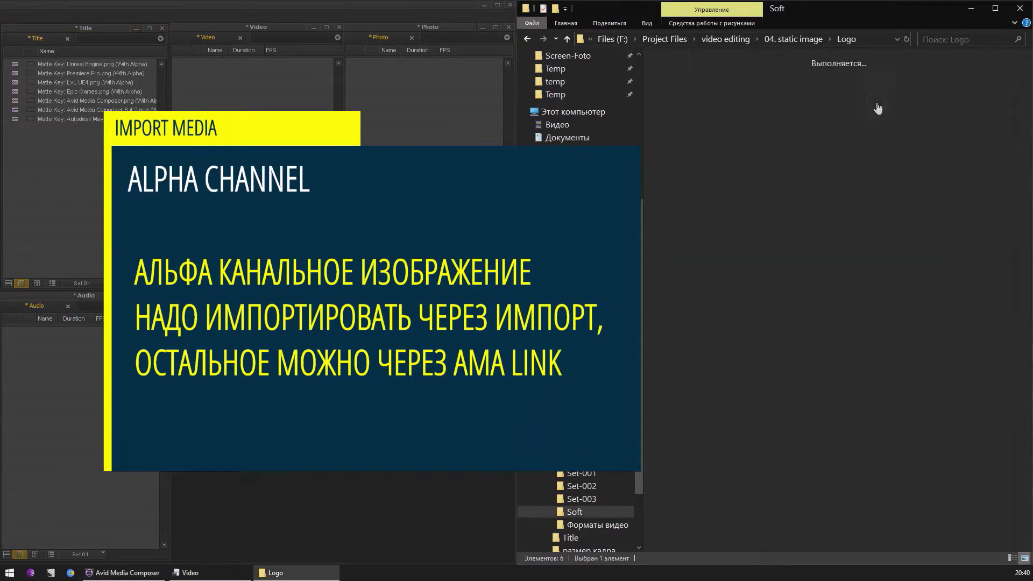
Step: Add Avid_01.jpg, Maya_04.jpg, UE4_01.jpg and UE4_05.jpg from the Soft folder to the Photo bin
click(936, 108)
ctrl+click(870, 175)
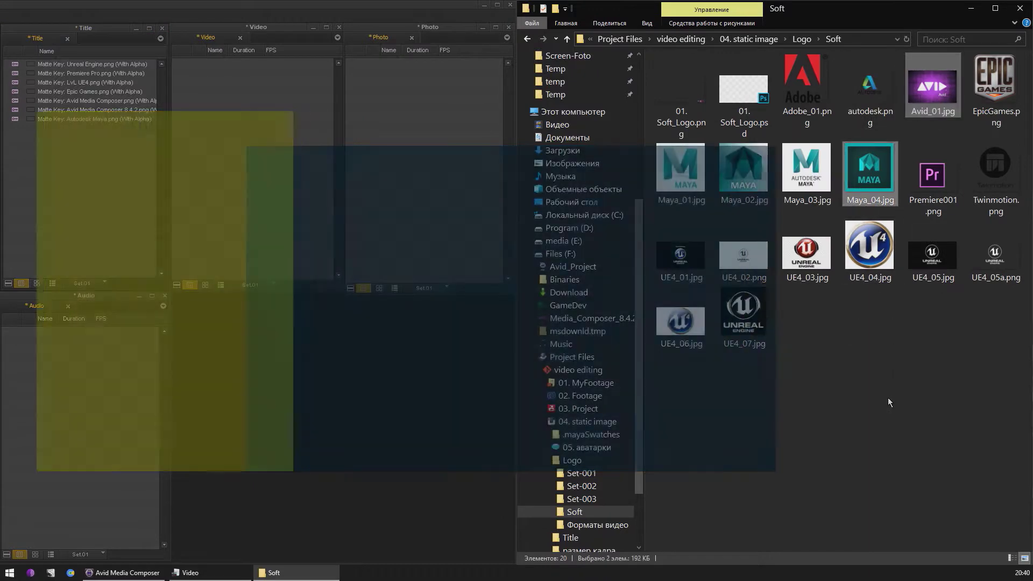
ctrl+click(744, 318)
ctrl+click(693, 266)
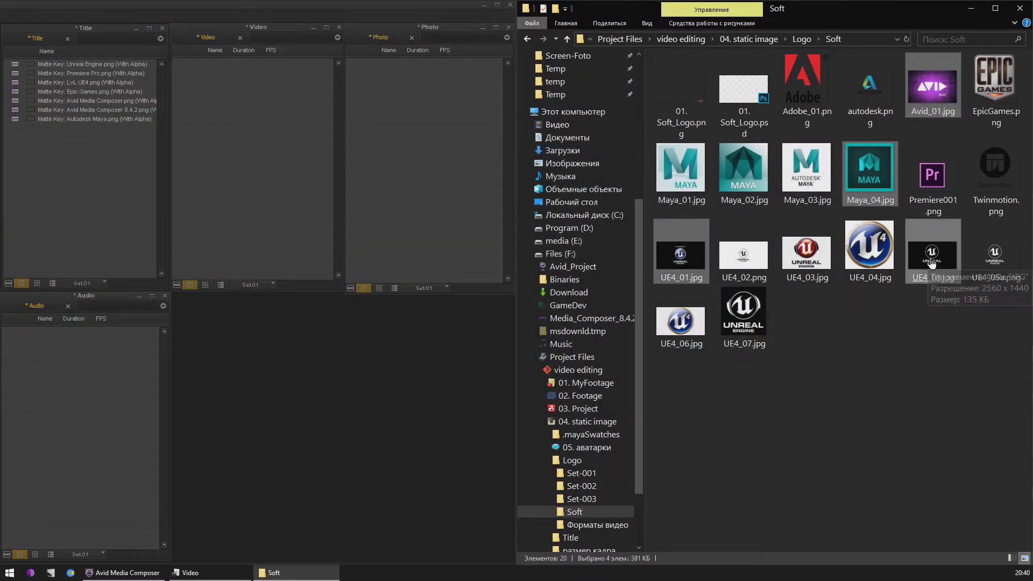
drag(514, 170, 399, 172)
Step: Open the file import dialog for the Photo bin and browse to the Logo\Soft folder
right_click(397, 169)
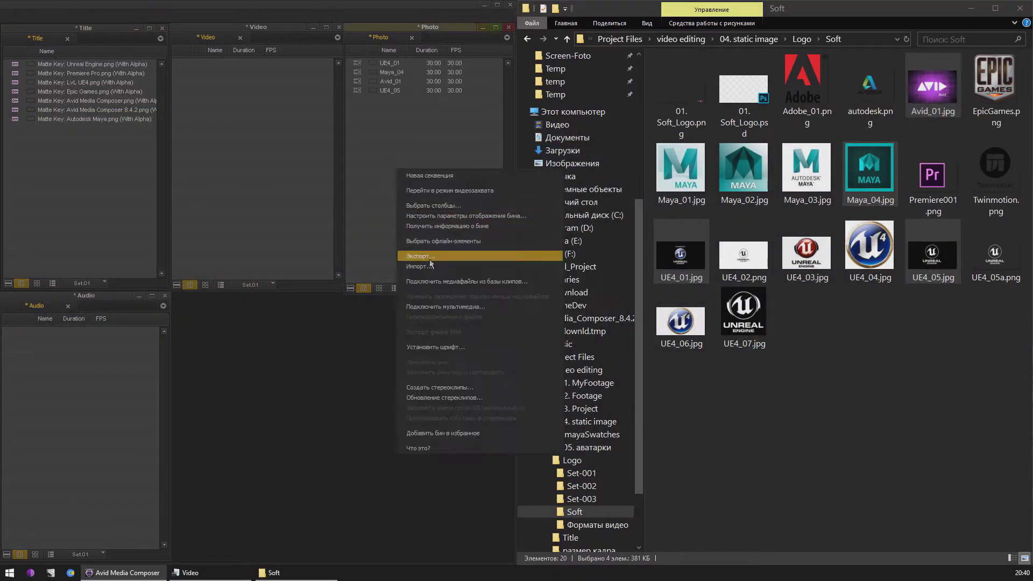
click(431, 260)
click(312, 194)
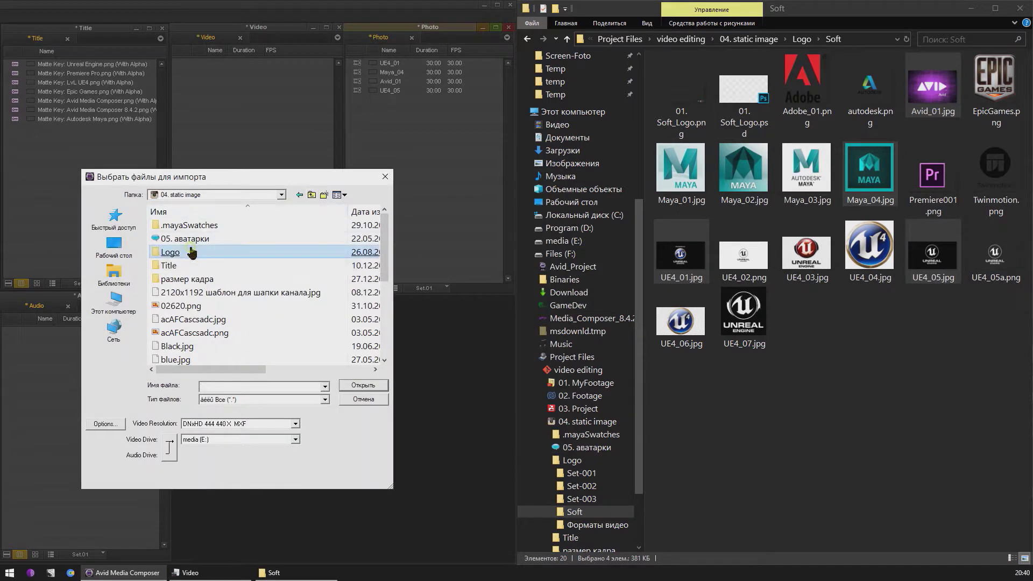
double_click(191, 266)
click(183, 269)
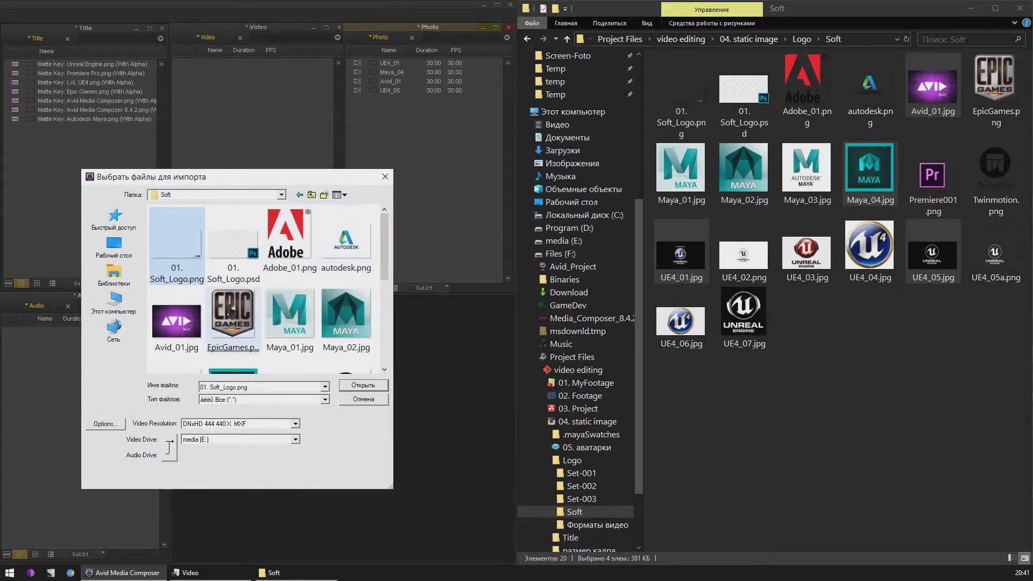
Step: Import EpicGames.png, Premiere001.png and UE4_05a.png from the Soft folder into the Photo bin
scroll(383, 256, down, 2)
ctrl+click(276, 304)
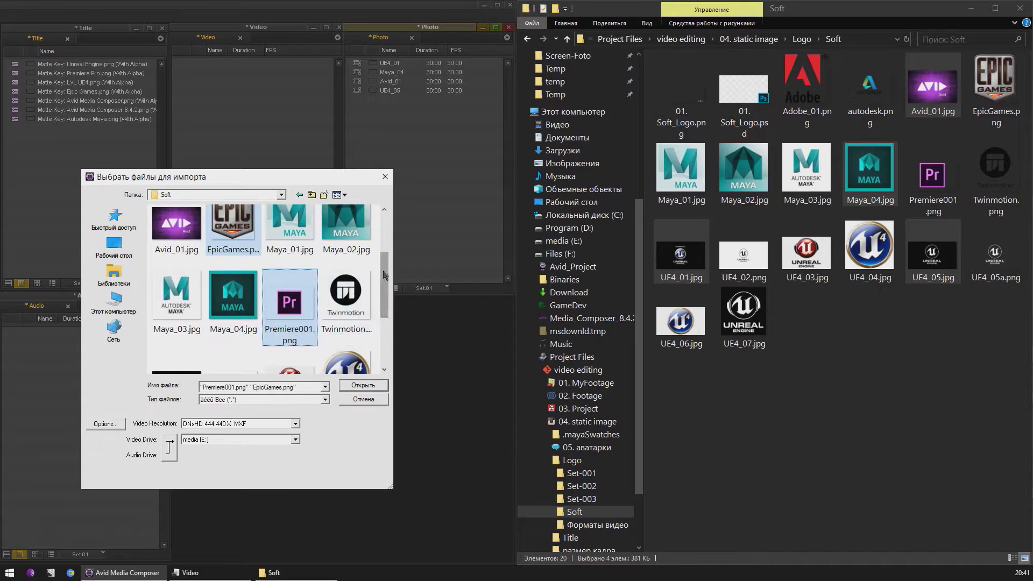
drag(385, 275, 381, 327)
ctrl+click(240, 344)
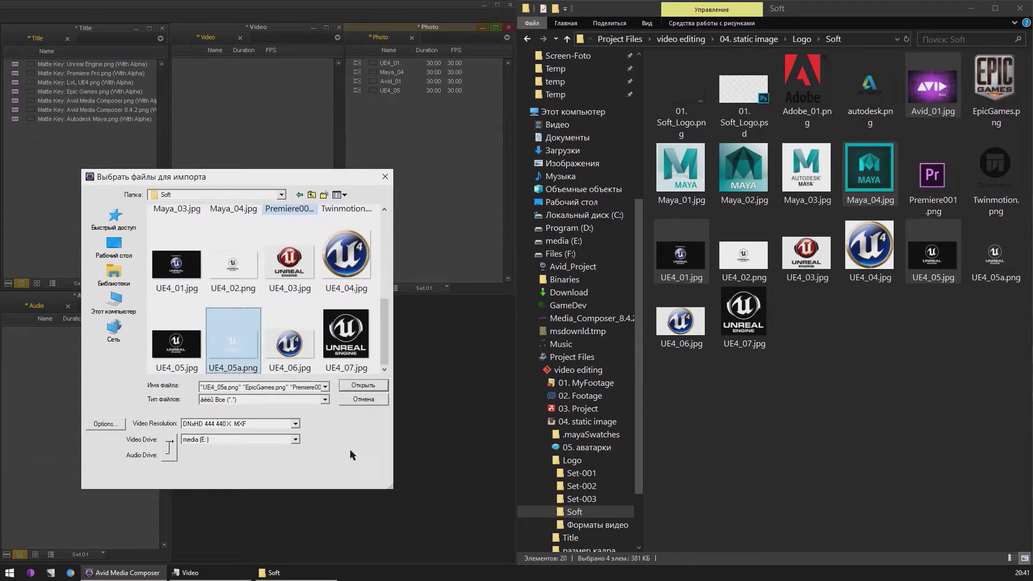
click(368, 388)
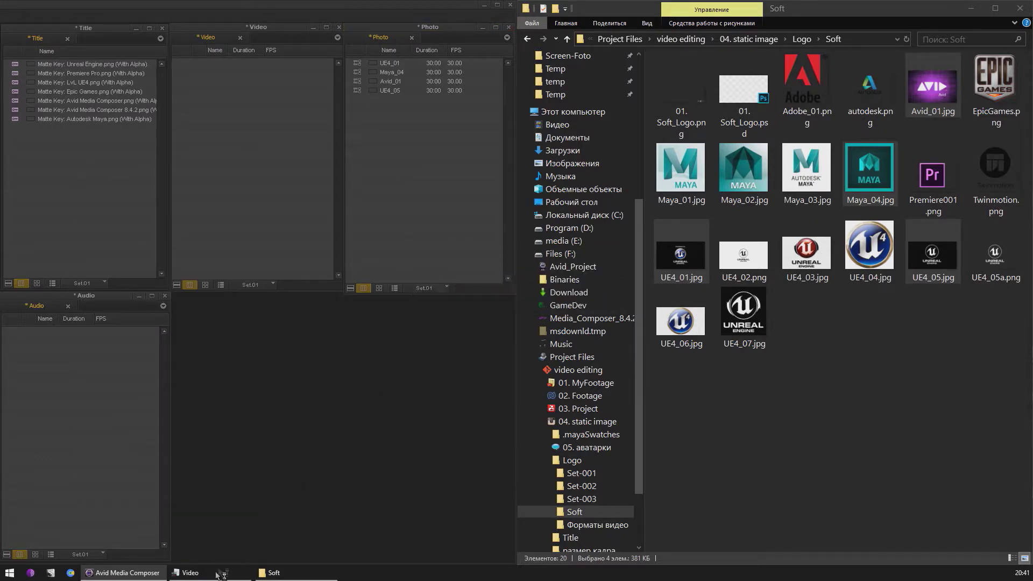
Step: Add the eleven numbered MP4 clips, 04 to 16, from the ScenFiles\Video folder to the Video bin
mouse_move(1026, 273)
mouse_down()
mouse_move(1027, 285)
mouse_move(1027, 266)
mouse_up()
click(839, 61)
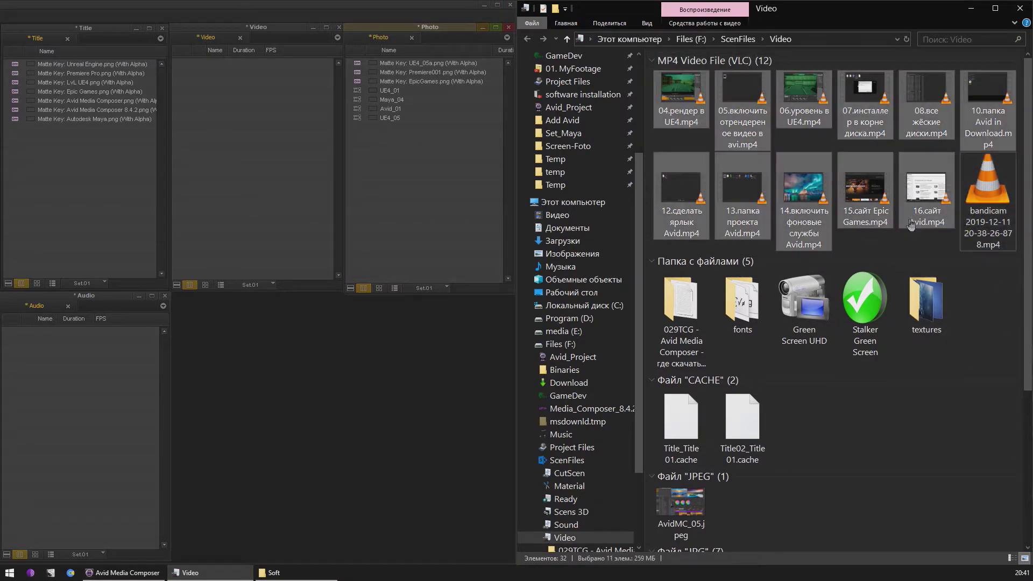
drag(253, 198, 254, 200)
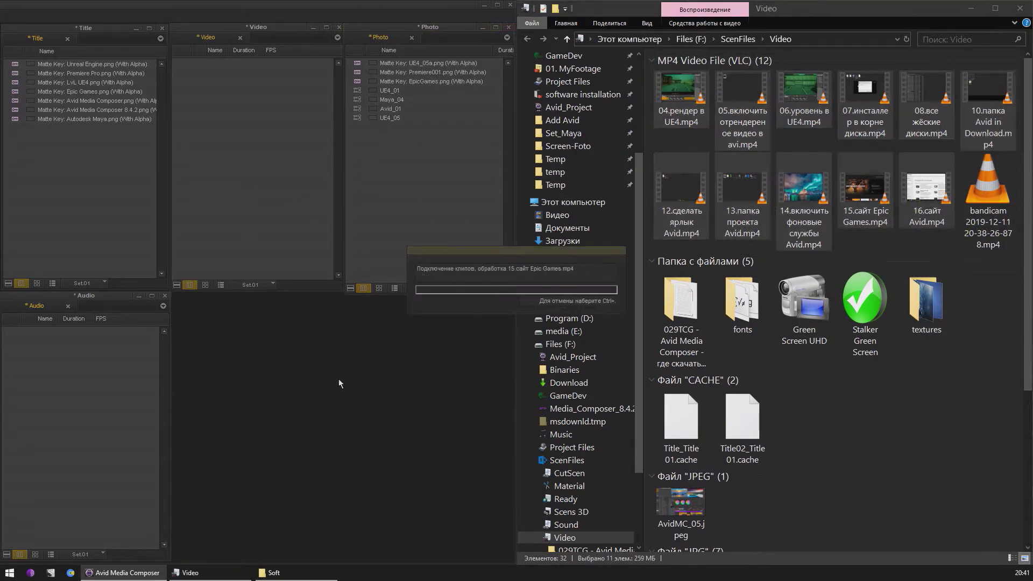
Step: Add AvidMC_05.jpeg and the seven JPG images from the ScenFiles\Video folder to the Photo bin
scroll(879, 428, down, 4)
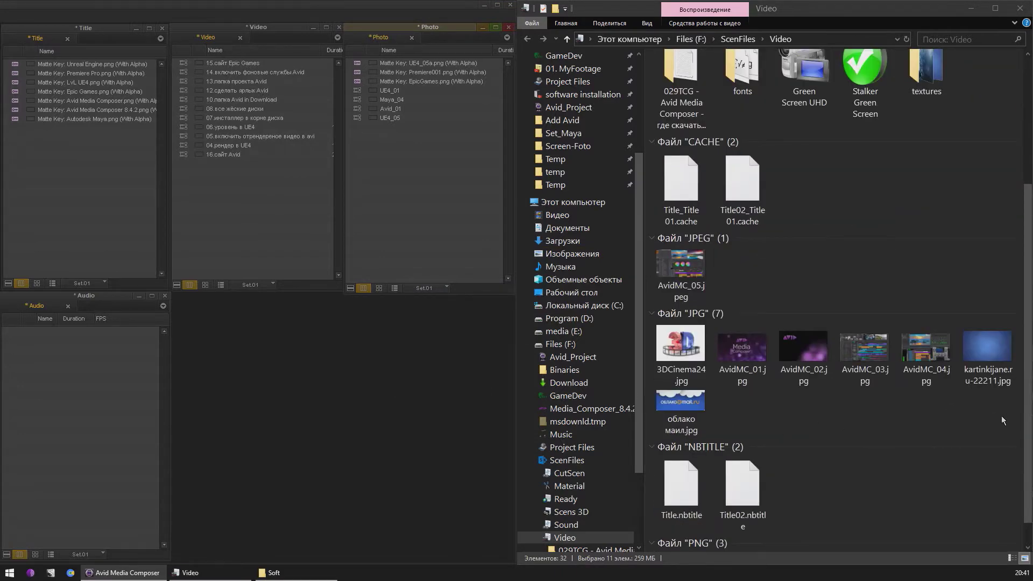
drag(1001, 419, 675, 281)
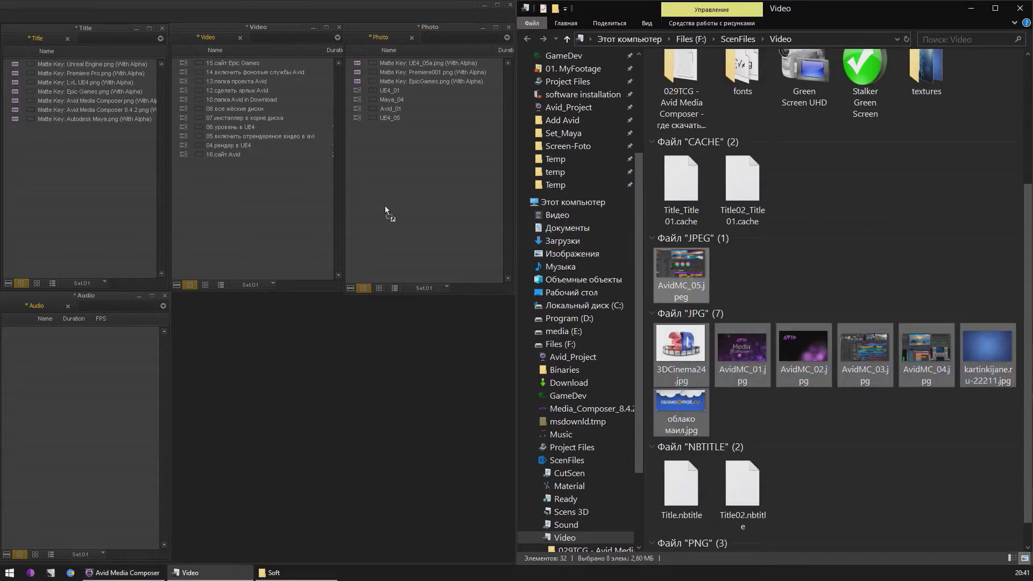
drag(385, 206, 385, 207)
Step: Import c_sharp.png, javascript.png and C+++.png from F:\ScenFiles\Video into the Photo bin
click(826, 39)
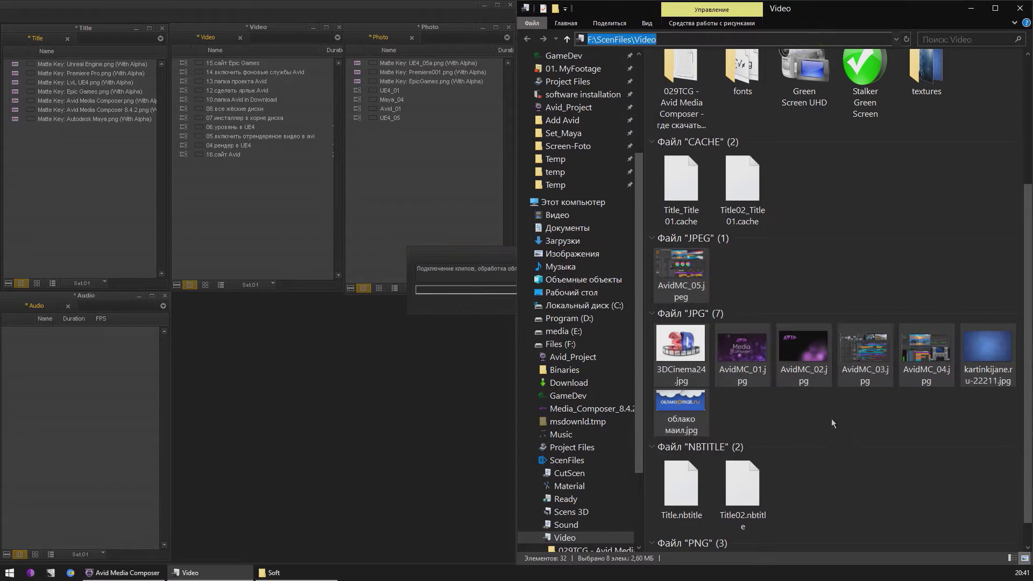
click(822, 486)
scroll(821, 486, down, 1)
right_click(418, 212)
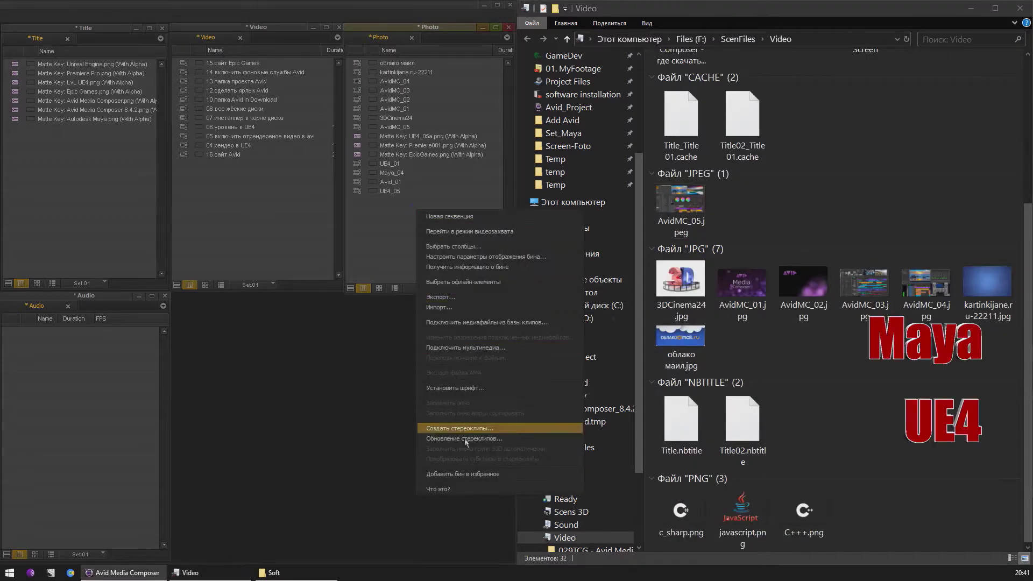
click(450, 306)
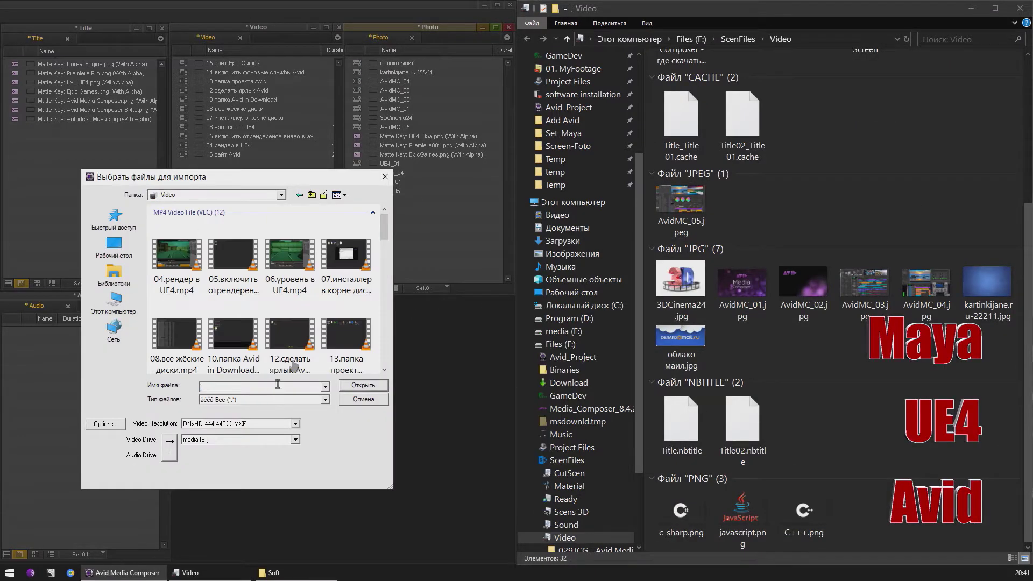
drag(386, 230, 388, 365)
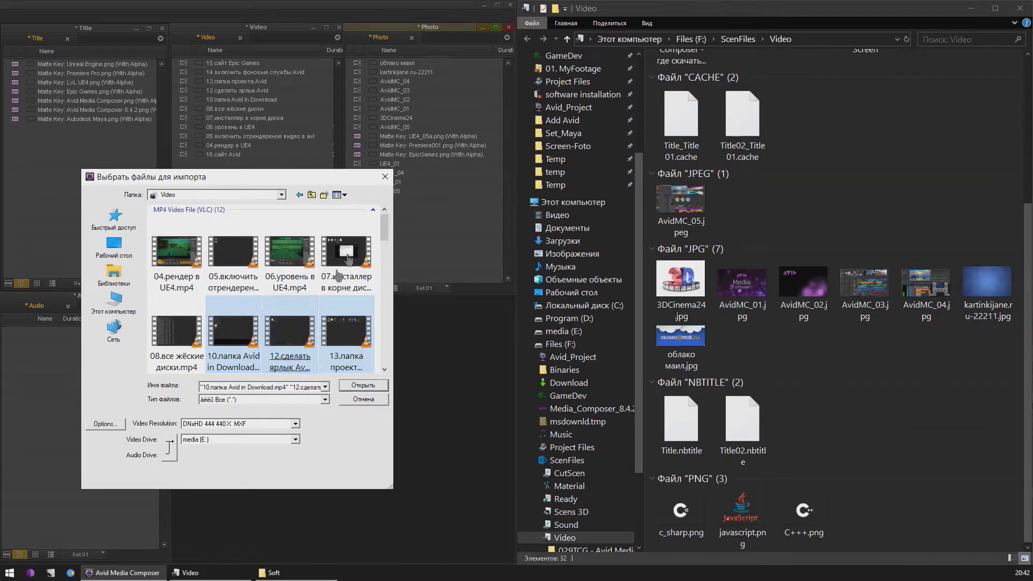
drag(385, 227, 175, 322)
click(351, 386)
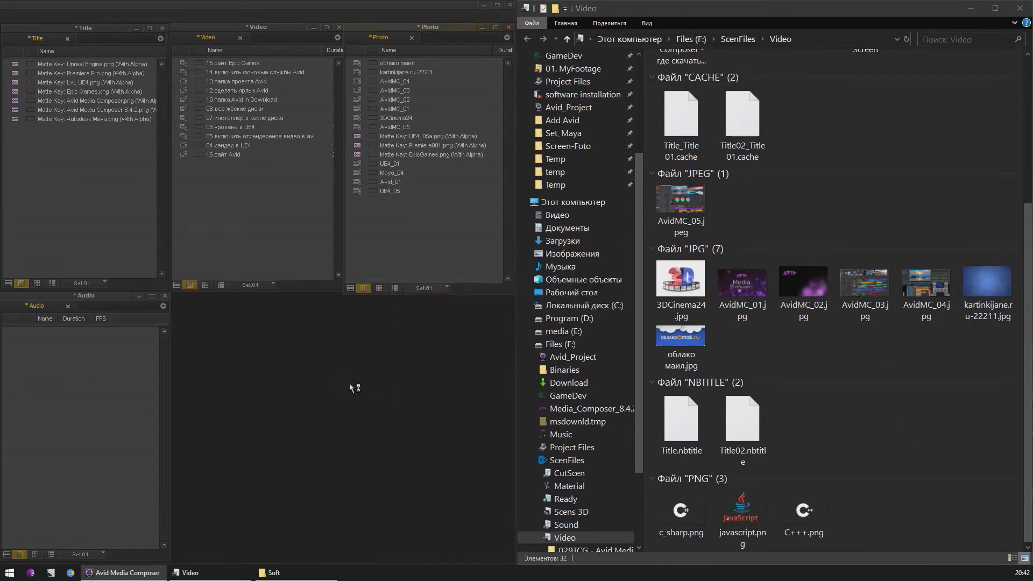
Step: Add Avid 02.wav from the ScenFiles\Sound folder to the Audio bin, accepting its start timecode, and reopen the ScenFiles\Video folder
click(739, 40)
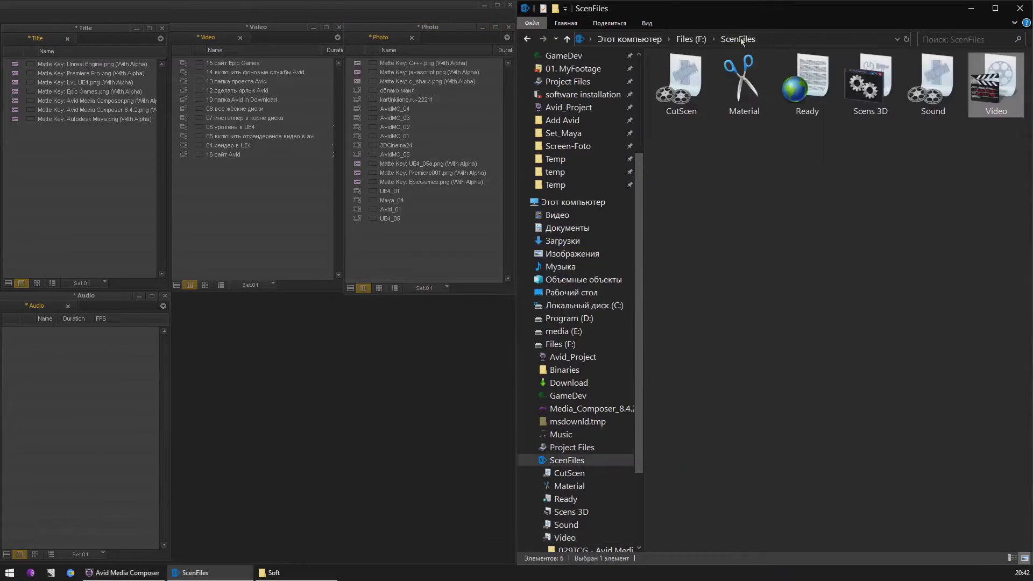
double_click(936, 91)
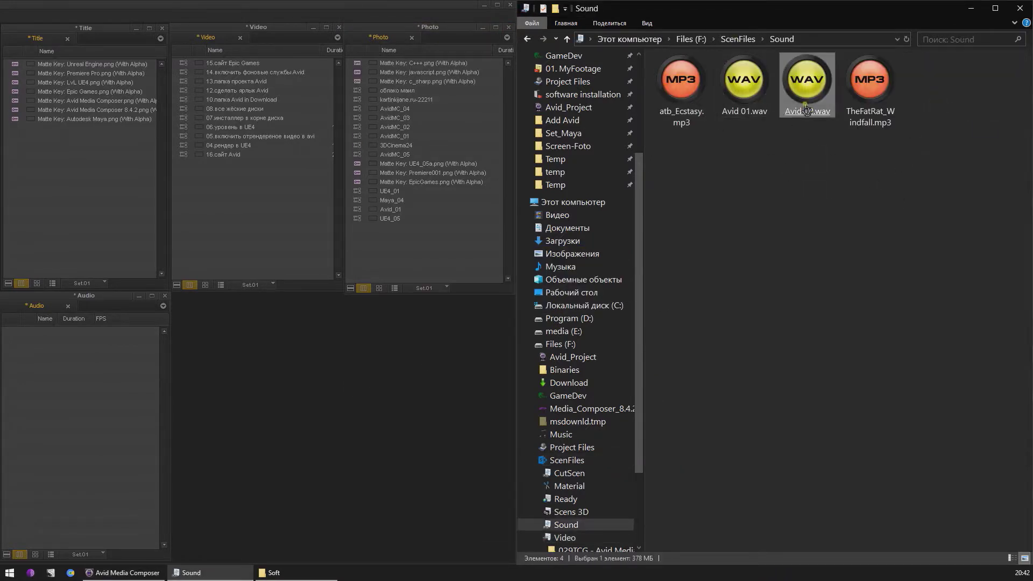
drag(806, 110, 95, 410)
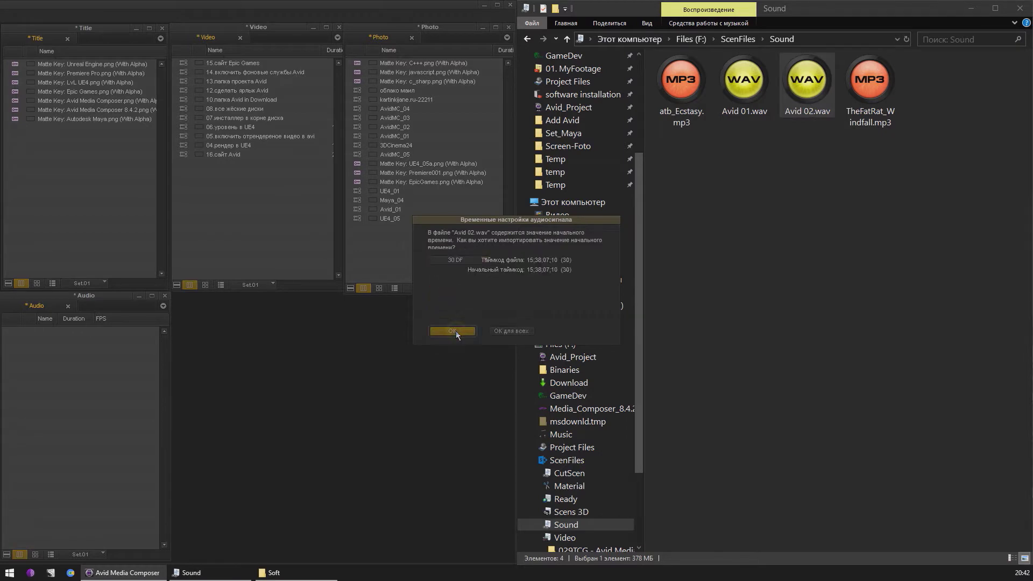
click(453, 331)
key(alt+Left)
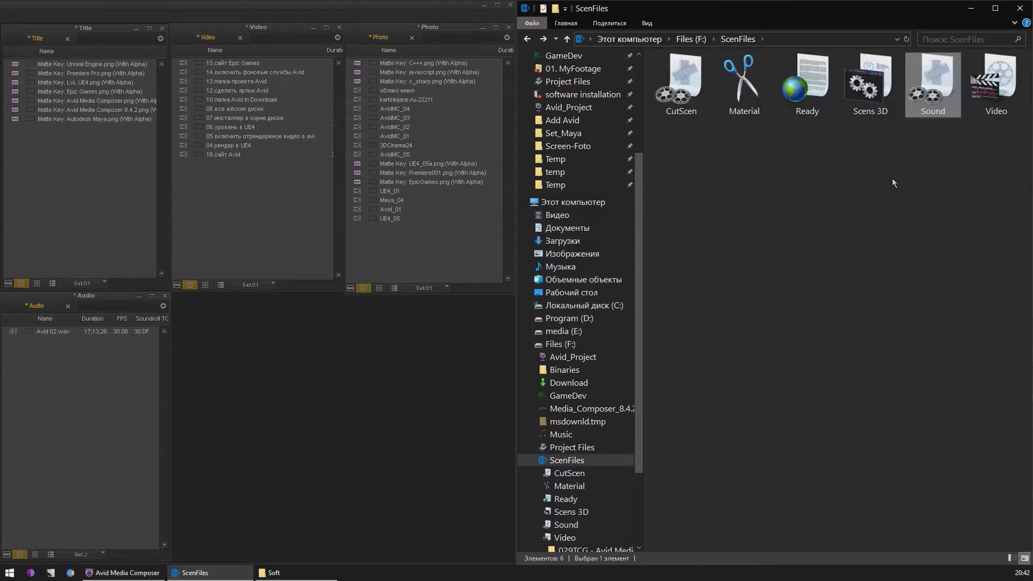
double_click(1002, 113)
Step: Switch the Photo bin to Script view with thumbnails and extend its window down to the taskbar
click(379, 289)
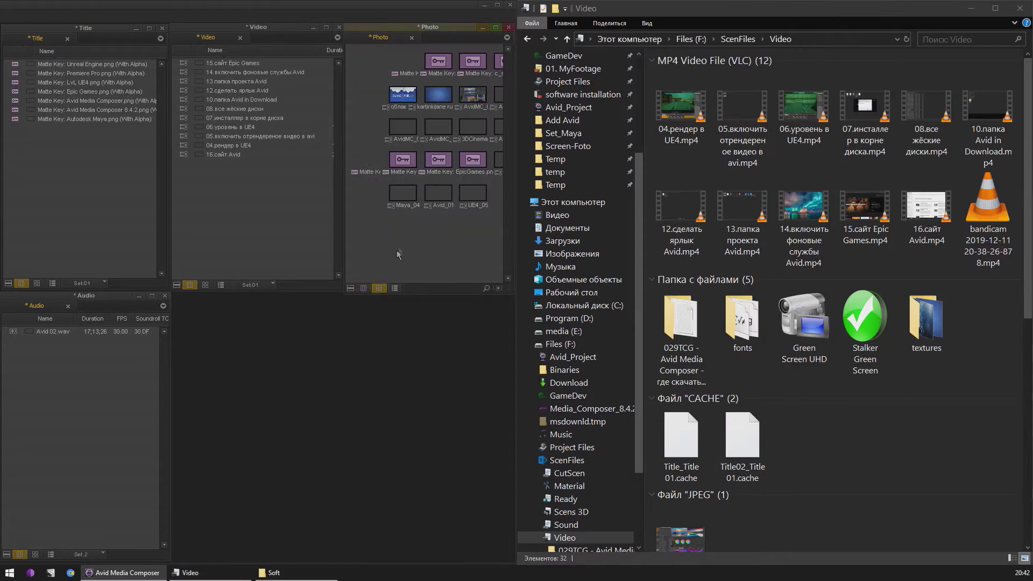
click(395, 289)
drag(508, 89, 509, 130)
drag(450, 293, 444, 375)
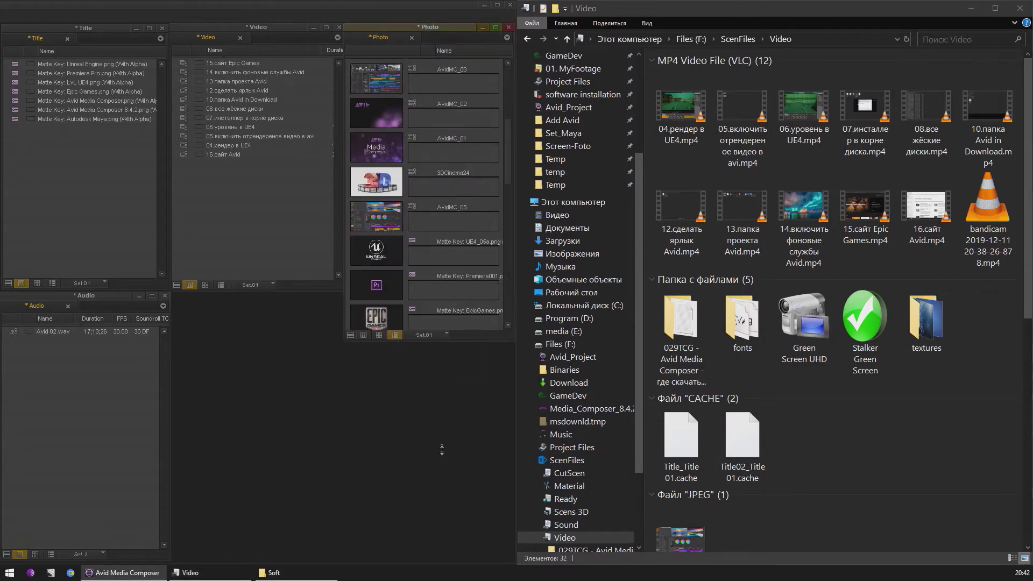
drag(442, 450, 434, 547)
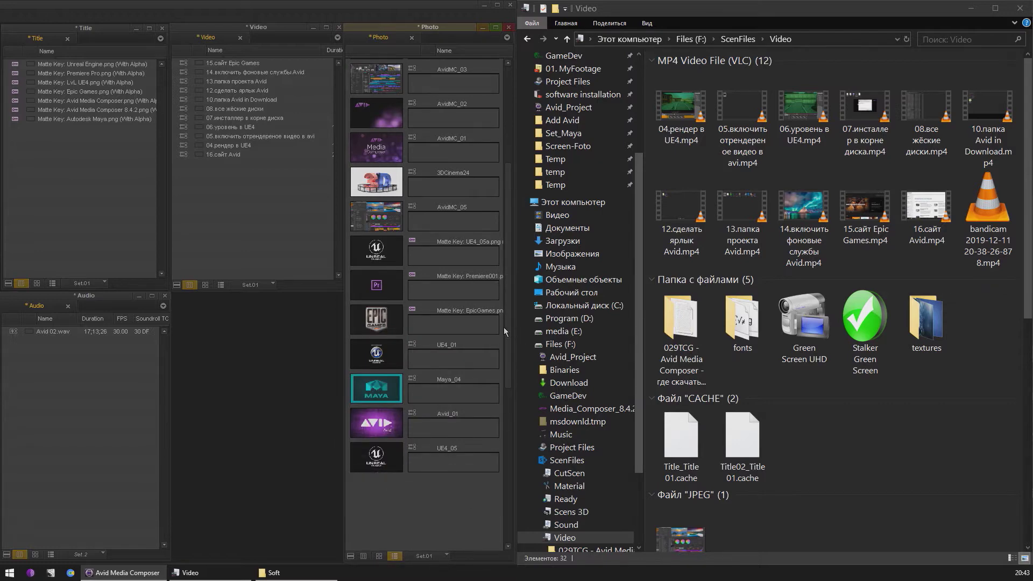
drag(505, 327, 497, 212)
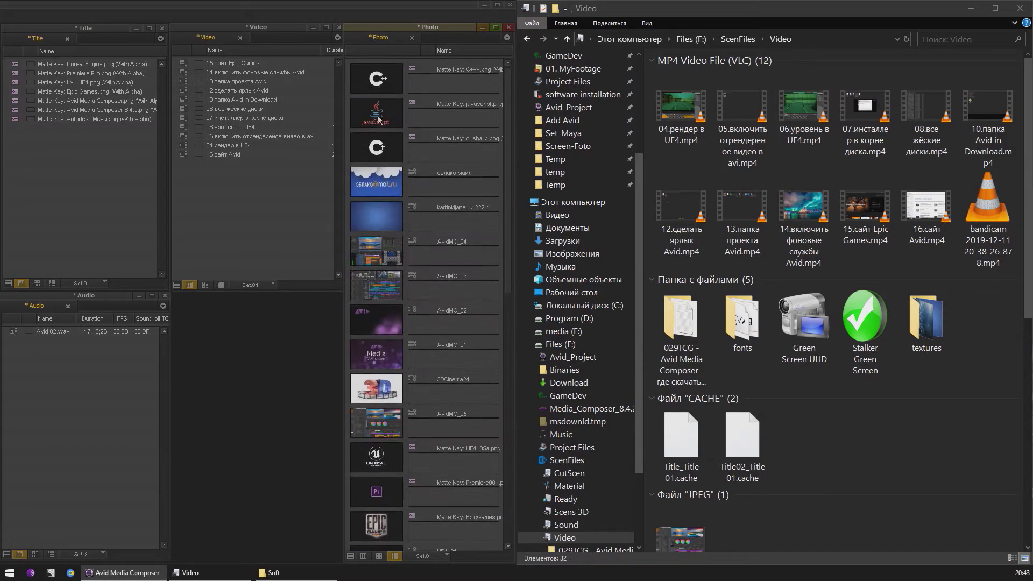
Step: Switch the Video bin to Frame view, enlarge its thumbnails to one column and extend its window down to the taskbar
click(205, 285)
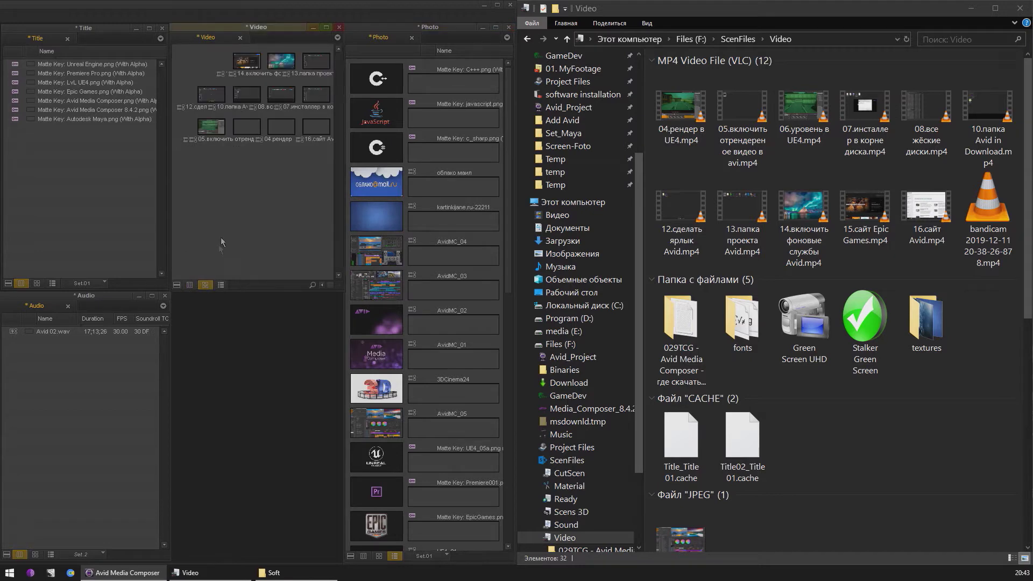
key(ctrl+l)
mouse_move(335, 90)
mouse_down()
mouse_move(338, 139)
mouse_move(340, 73)
mouse_up()
key(ctrl+l)
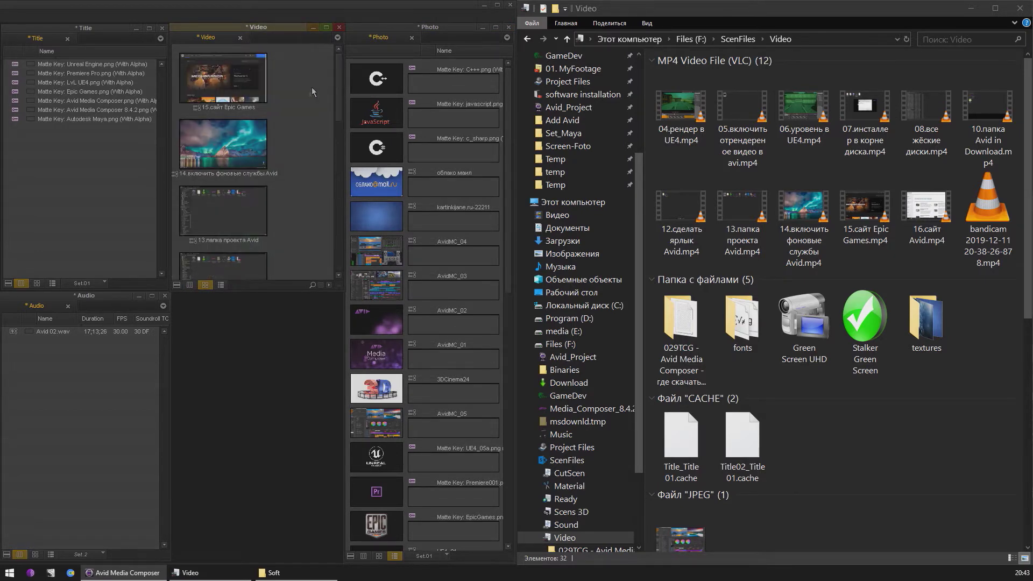
drag(278, 292, 261, 555)
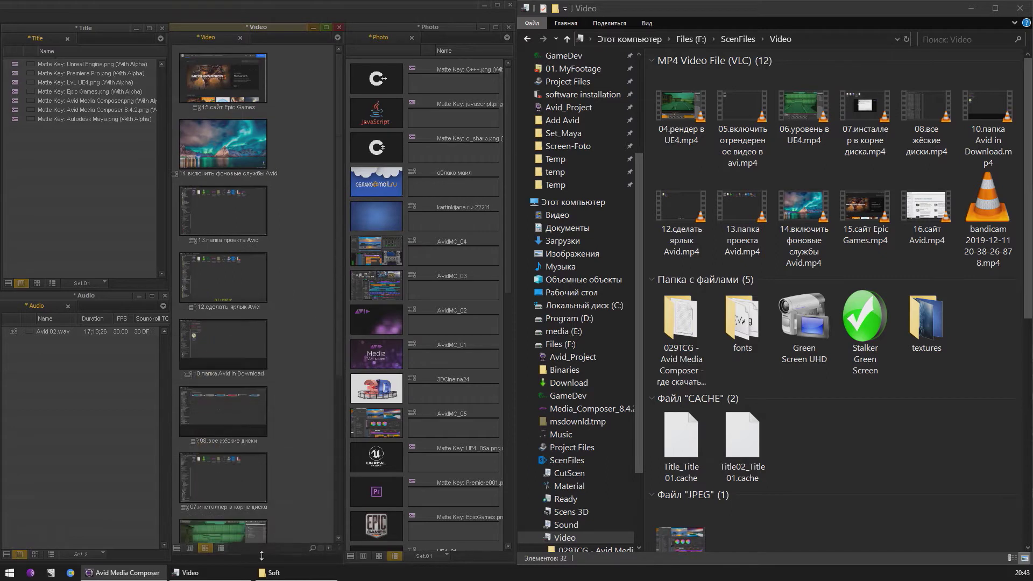
Step: Shrink the Audio bin window from above, extend the Title bin window into the freed space and switch Title to Script view
drag(86, 296, 88, 417)
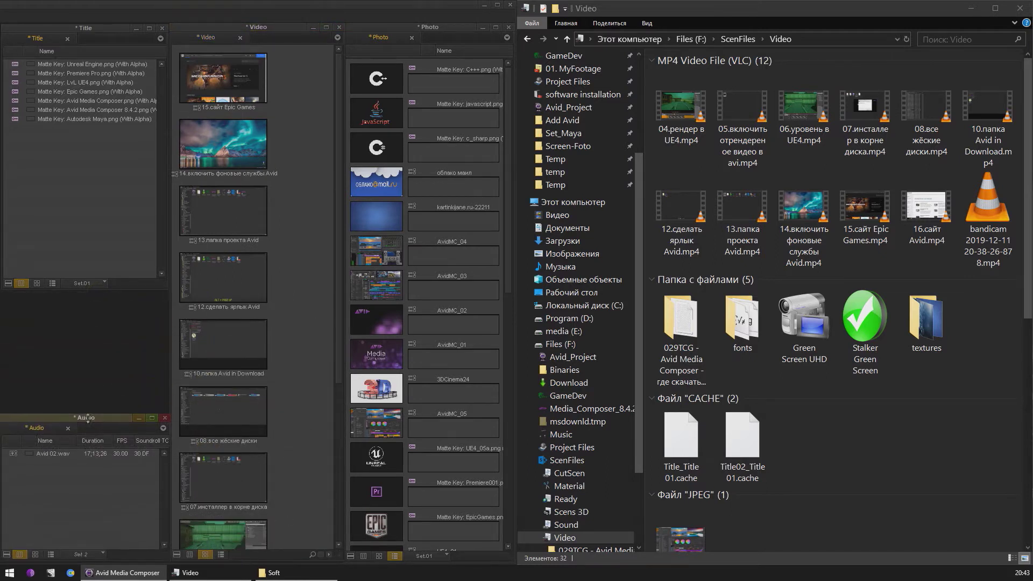
drag(88, 290, 102, 329)
click(52, 412)
drag(103, 418, 102, 337)
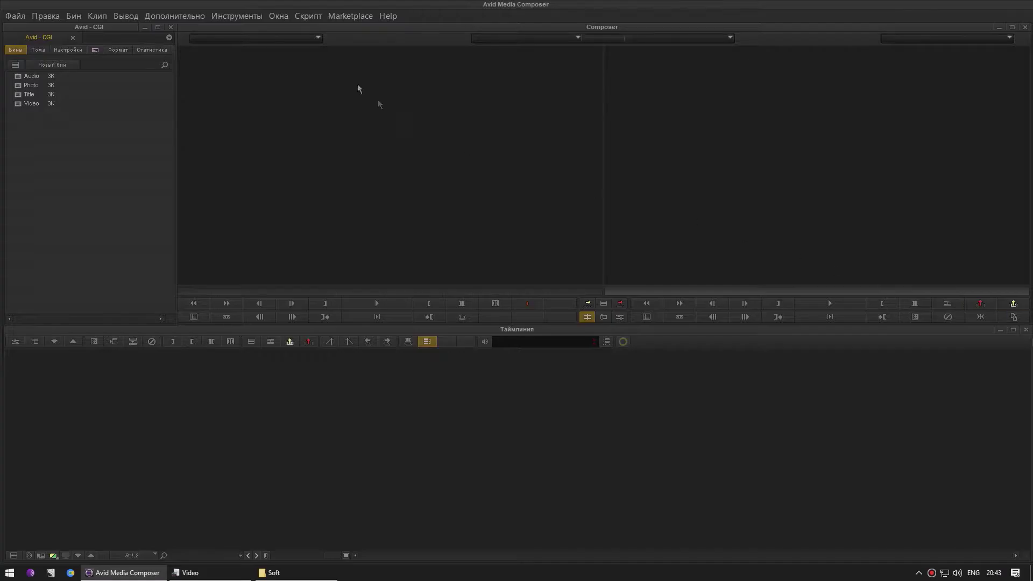
click(279, 16)
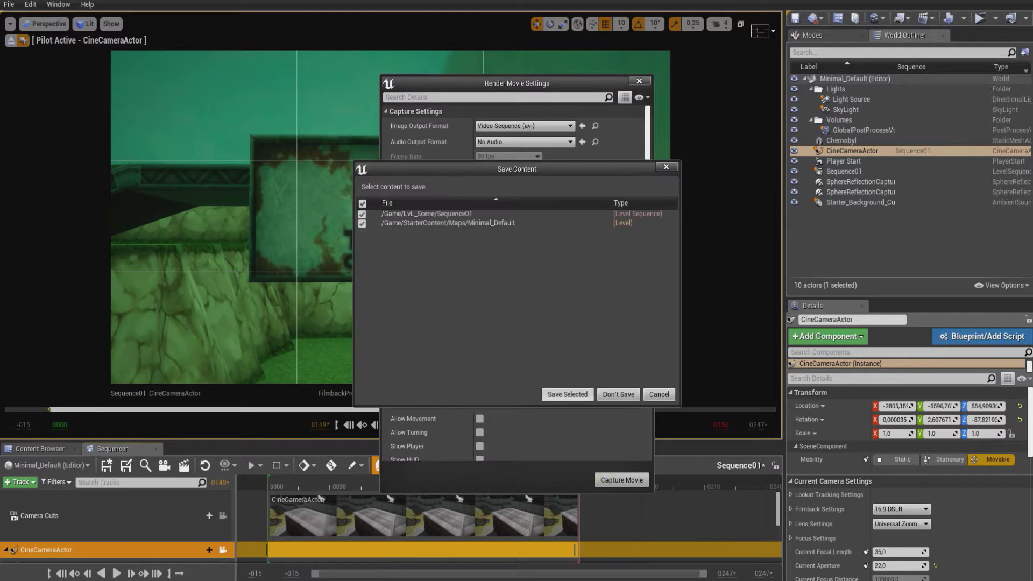
Step: In Unreal Editor, start capturing Sequence01 as a Video Sequence (avi) with no audio
click(622, 480)
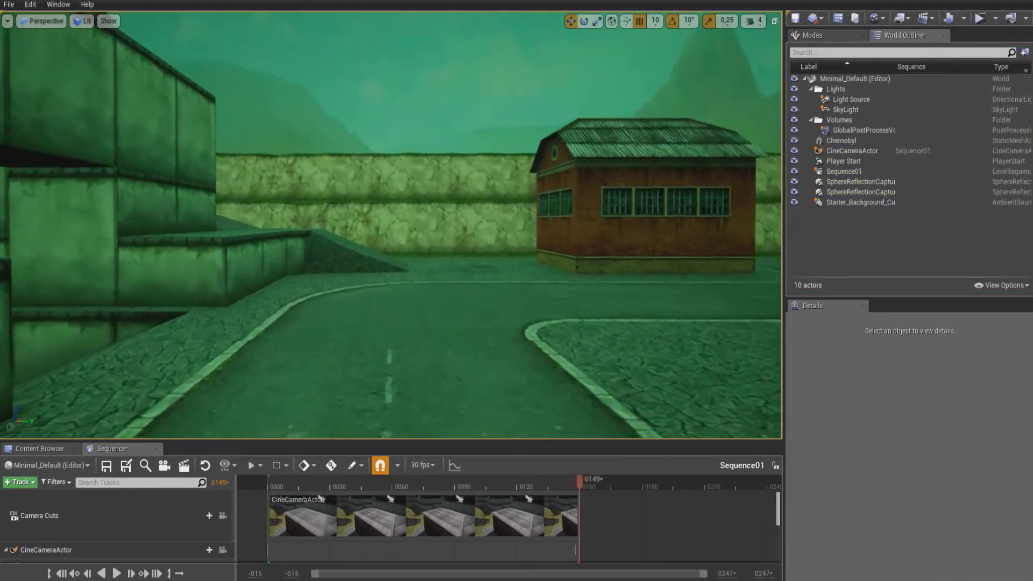
Step: Fly through the level in the perspective viewport to examine the road, buildings, paved yard and ramps
key(w)
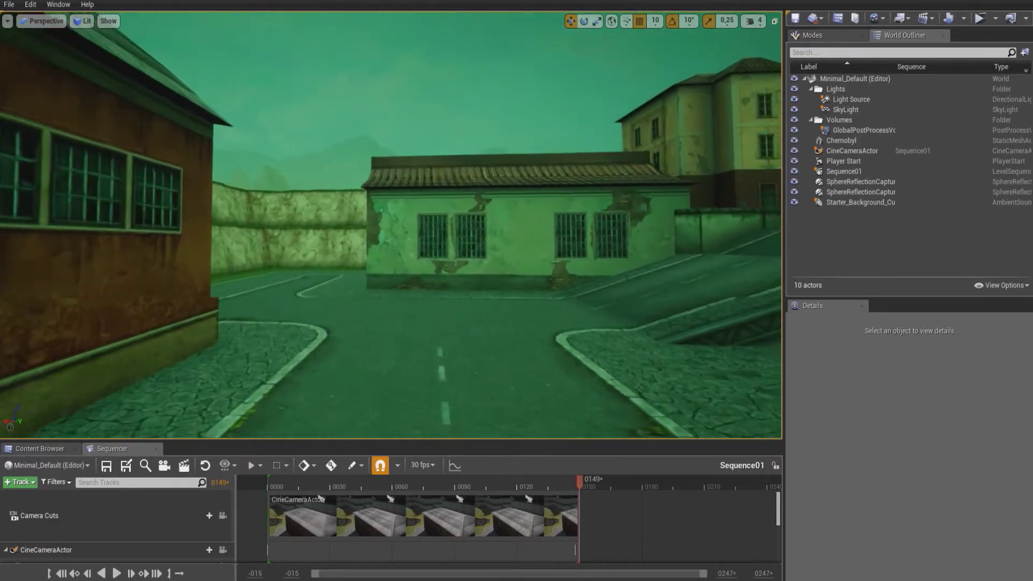
key(w)
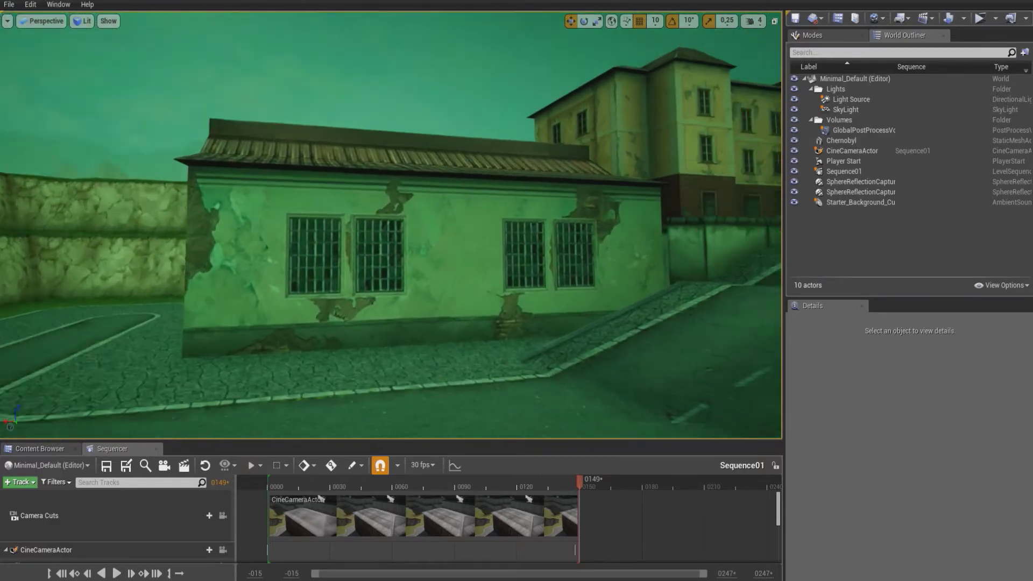
key(w)
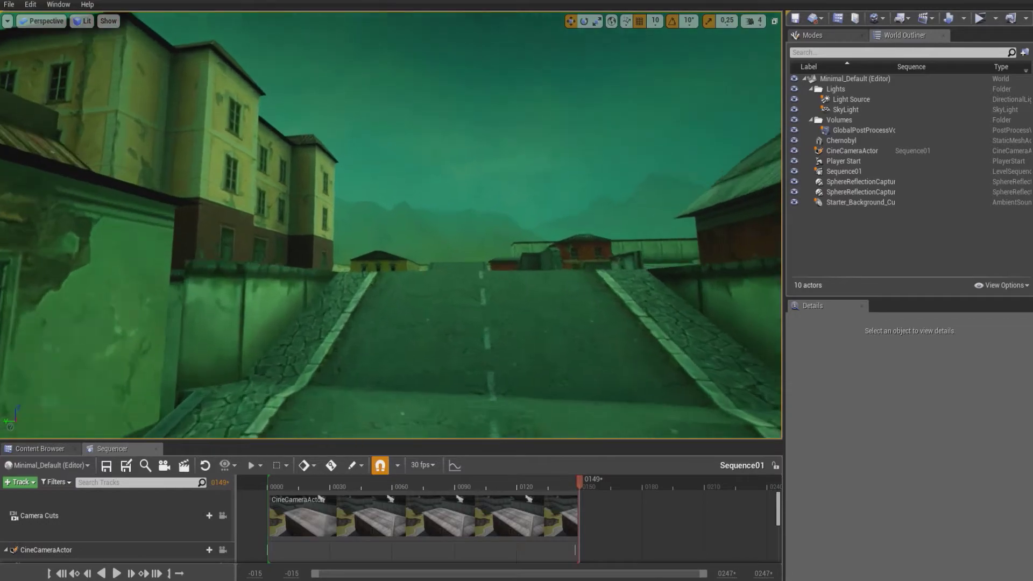
key(w)
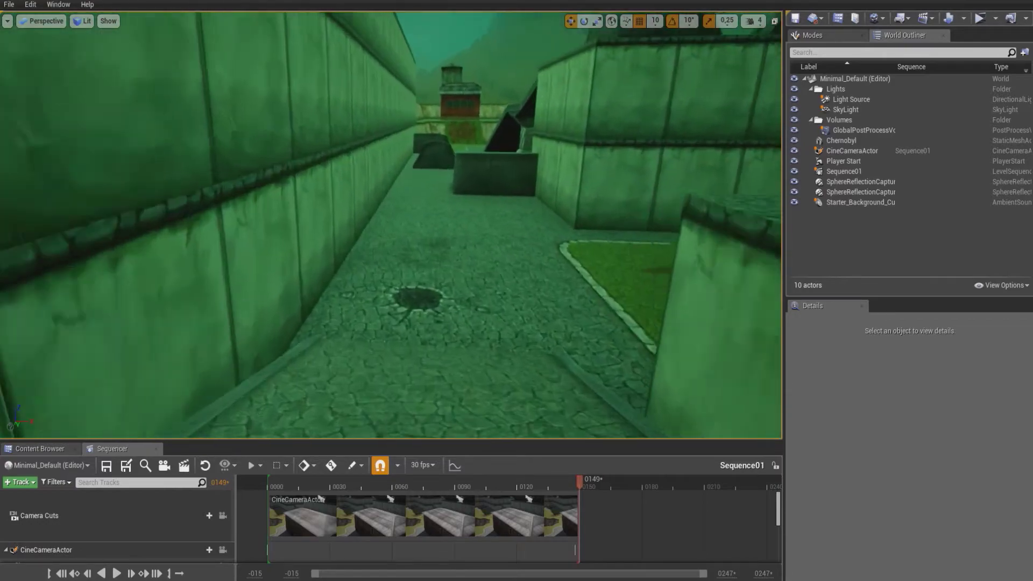
key(w)
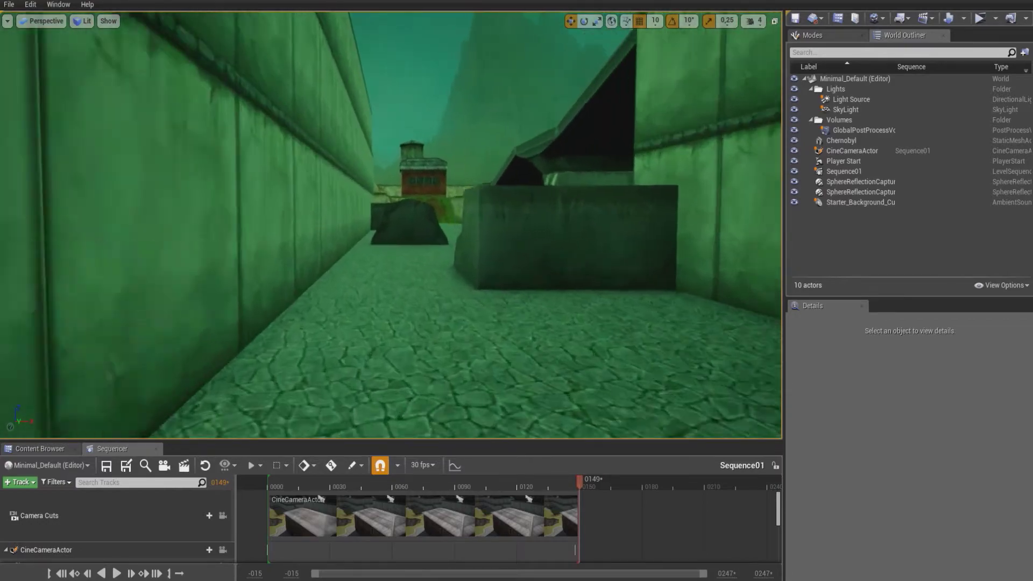
key(w)
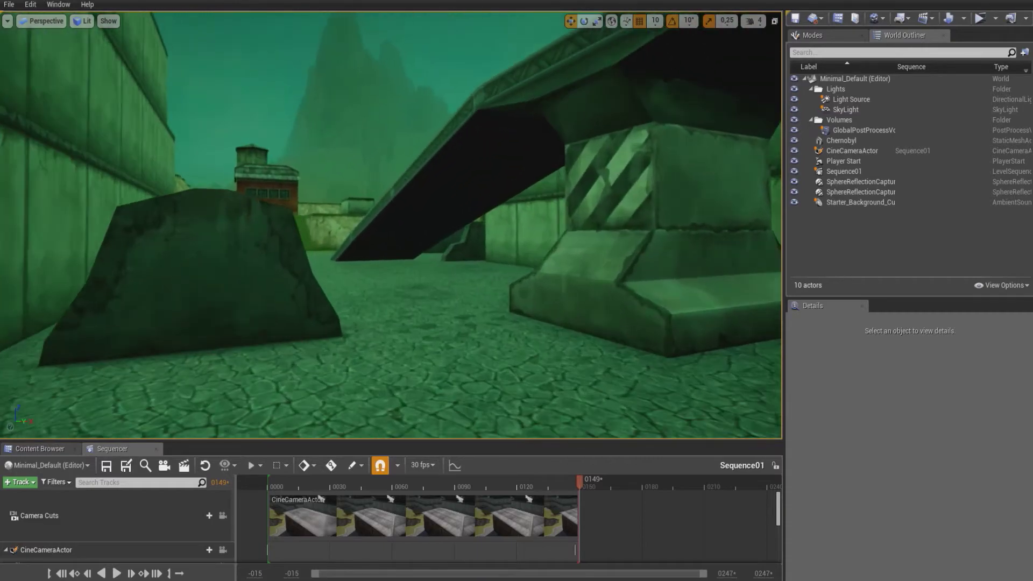
key(w)
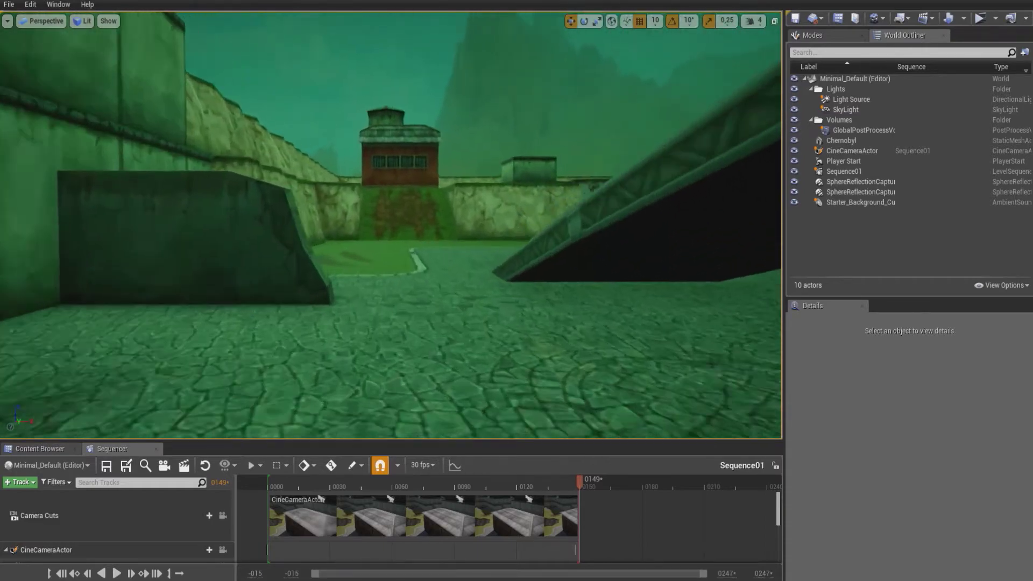
key(w)
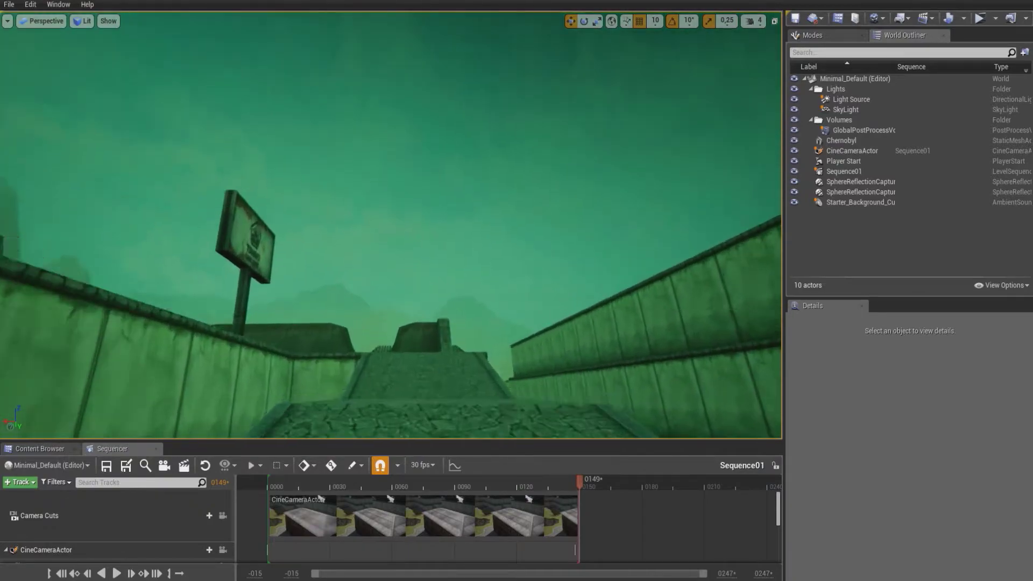
key(w)
key(w)
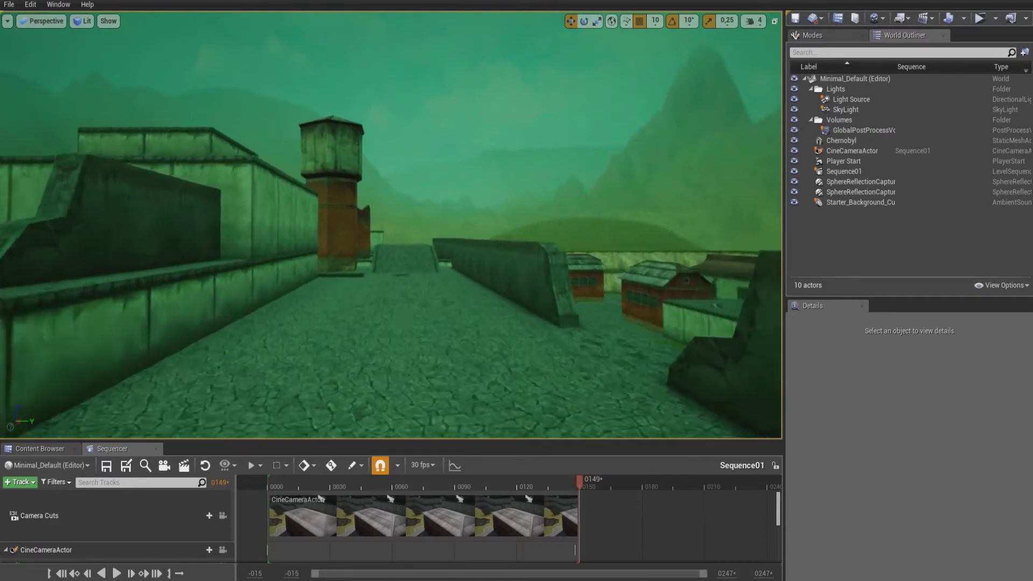
key(w)
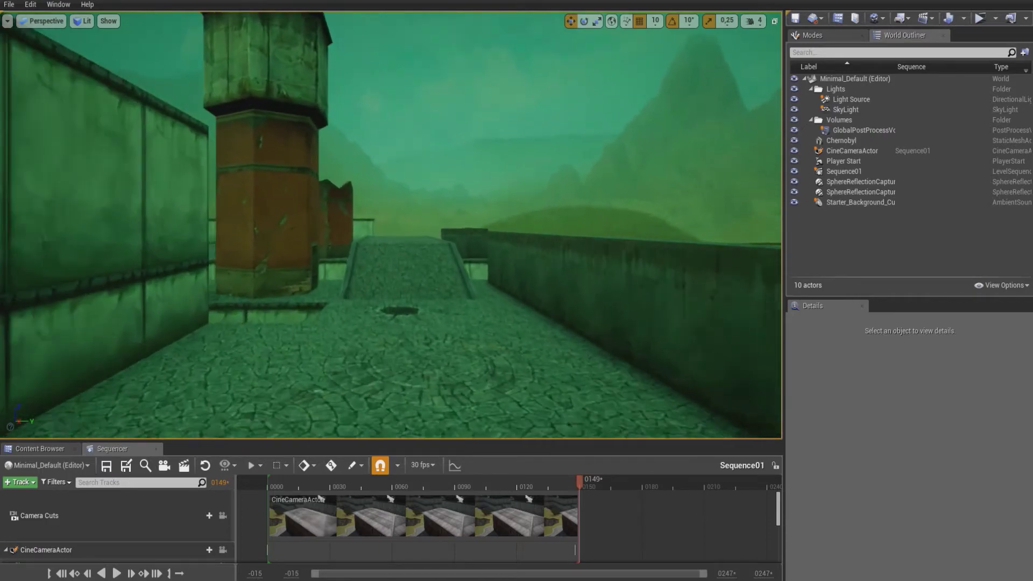
key(s)
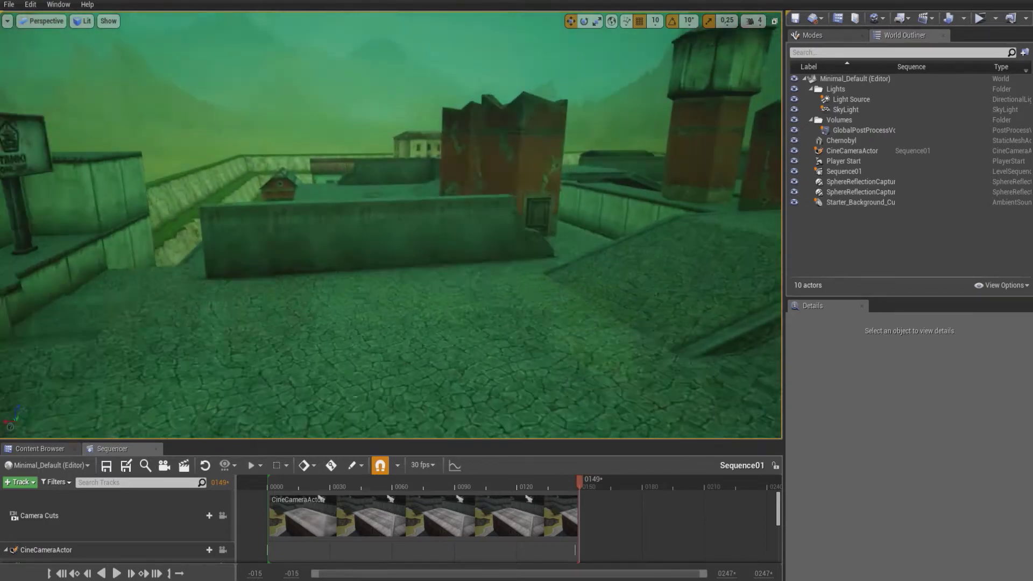
Step: Pull the perspective viewport camera back and up to examine the whole level from a distance
key(s)
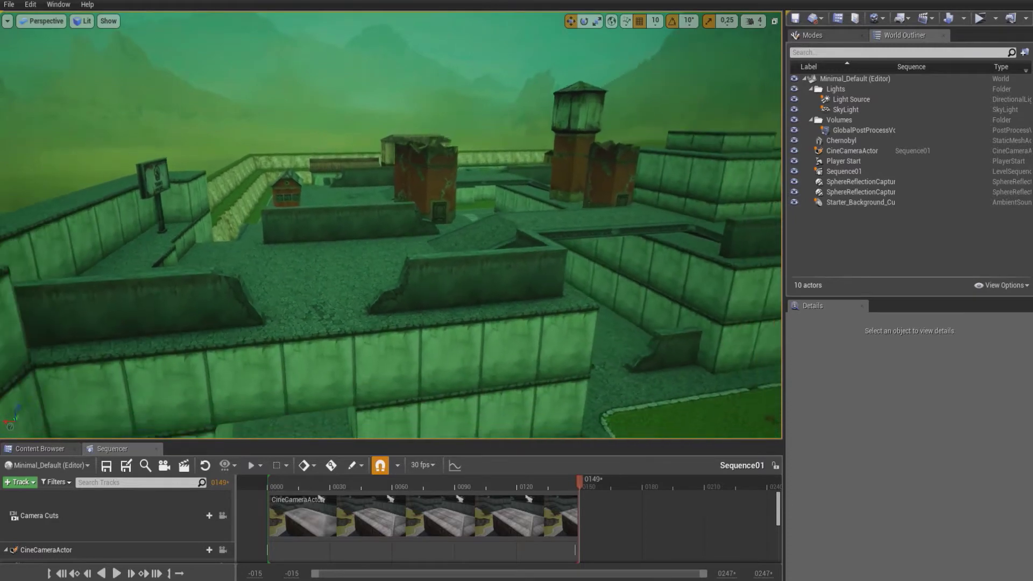
key(s)
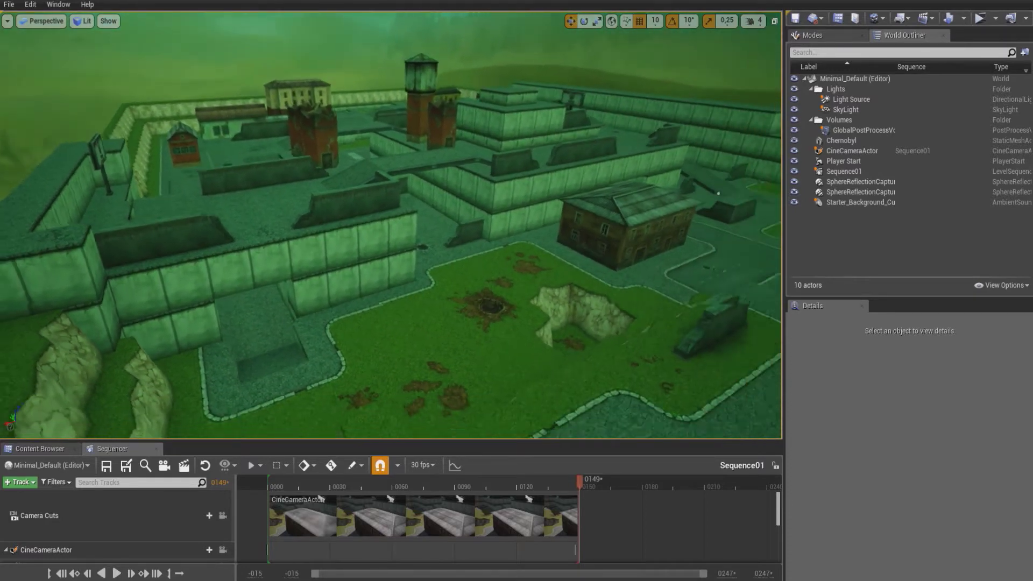
key(s)
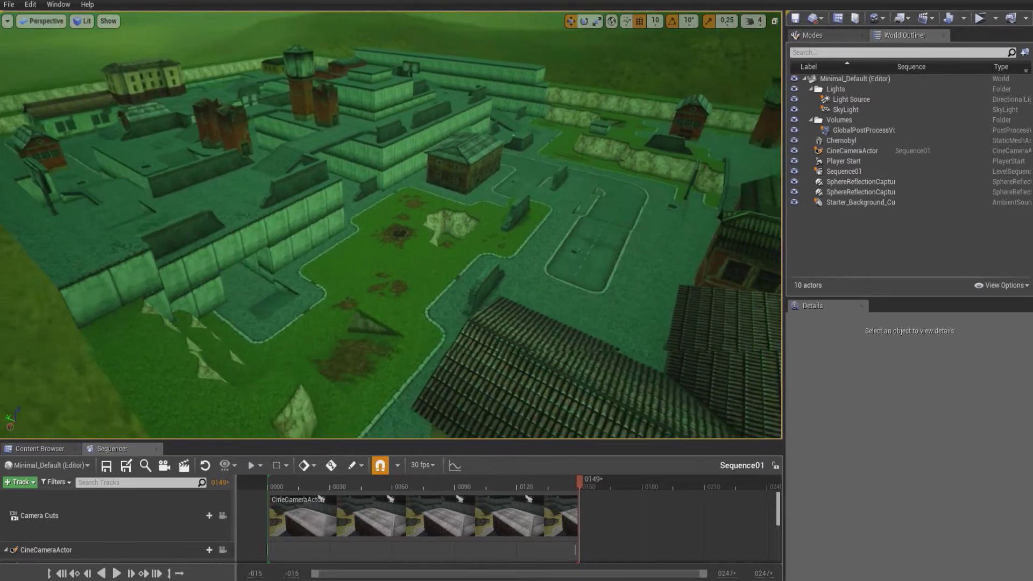
key(s)
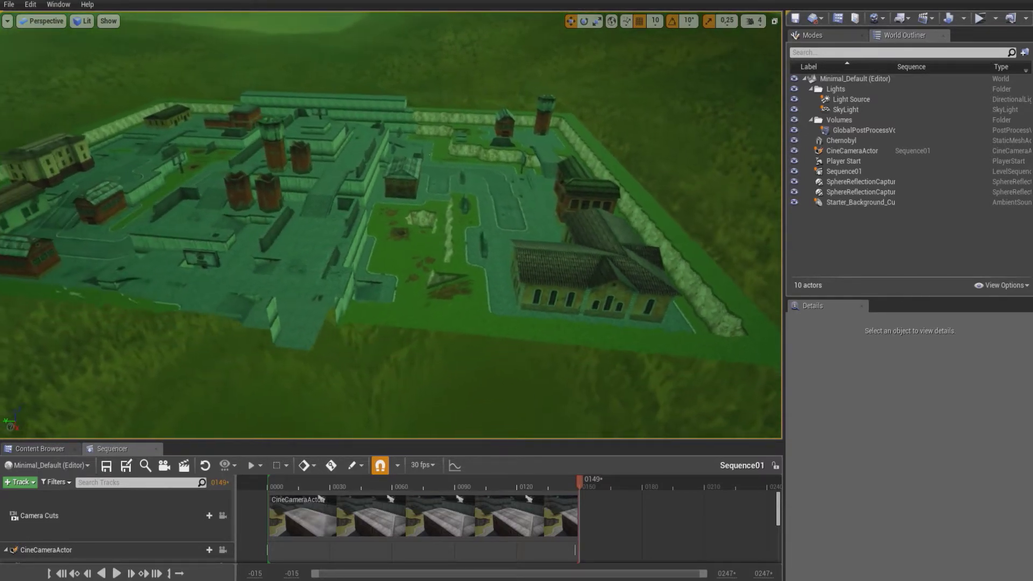
key(s)
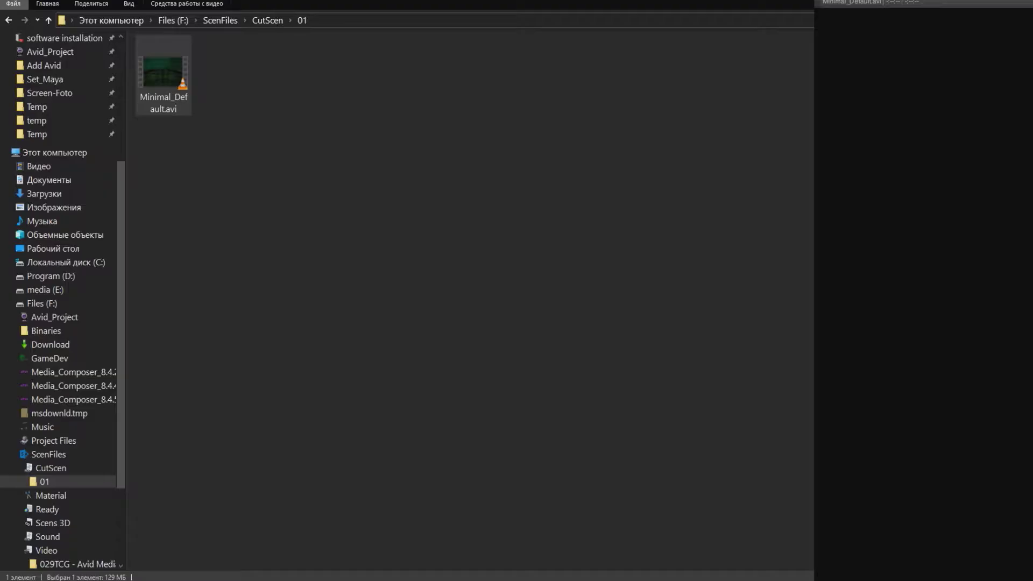
Step: In File Explorer, open the rendered video Minimal_Default.avi from the CutScen\01 folder
key(Return)
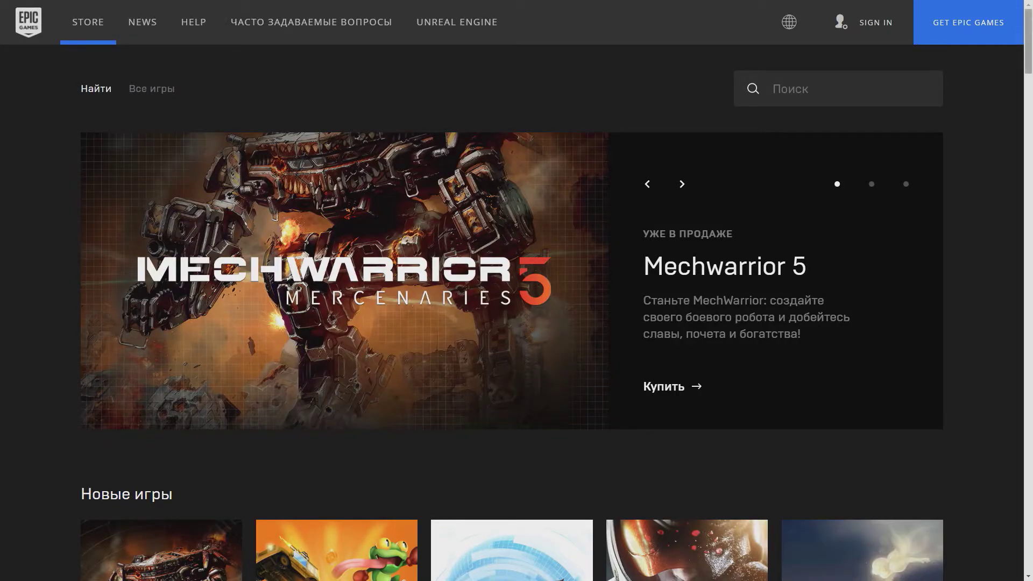
Step: In the browser, look through the Epic Games Store page from the featured game down to the store catalogue
scroll(512, 313, down, 2)
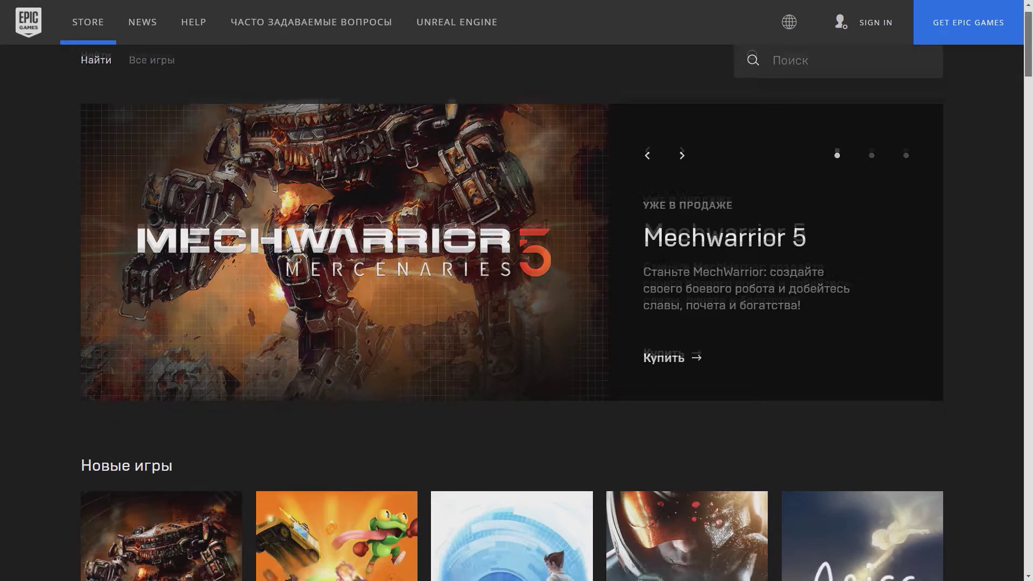
scroll(512, 312, down, 1)
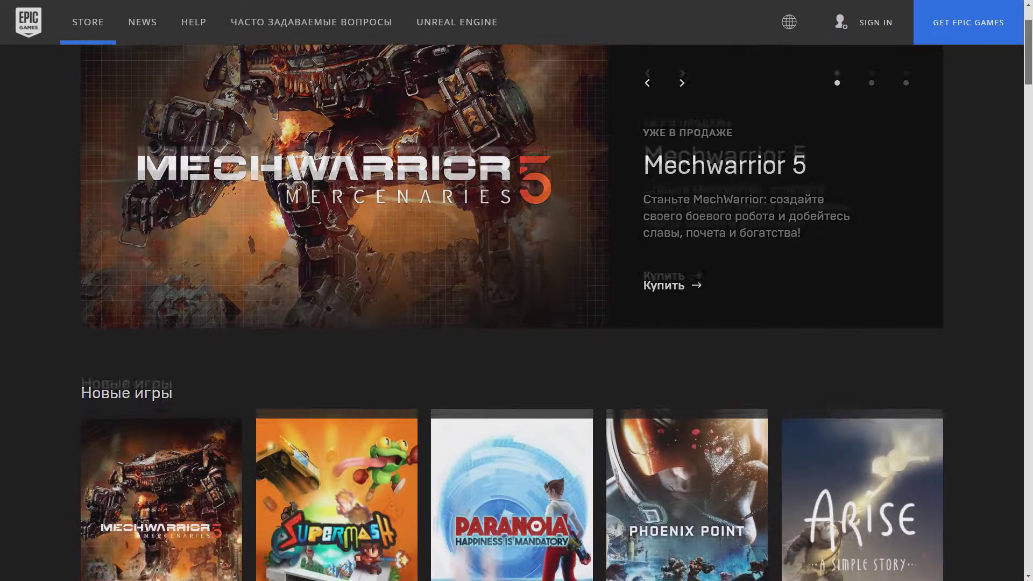
scroll(511, 317, down, 2)
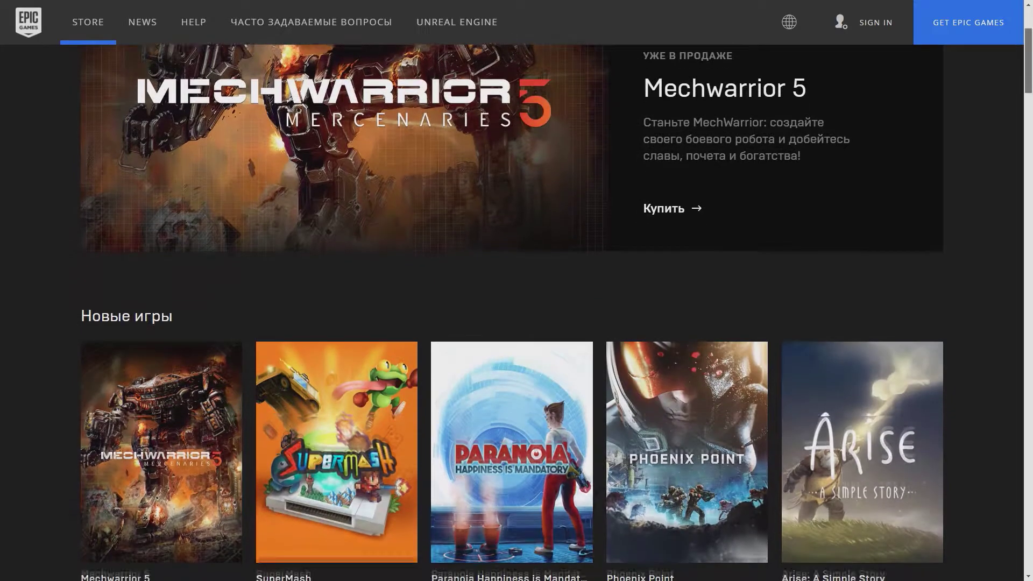
scroll(511, 317, down, 2)
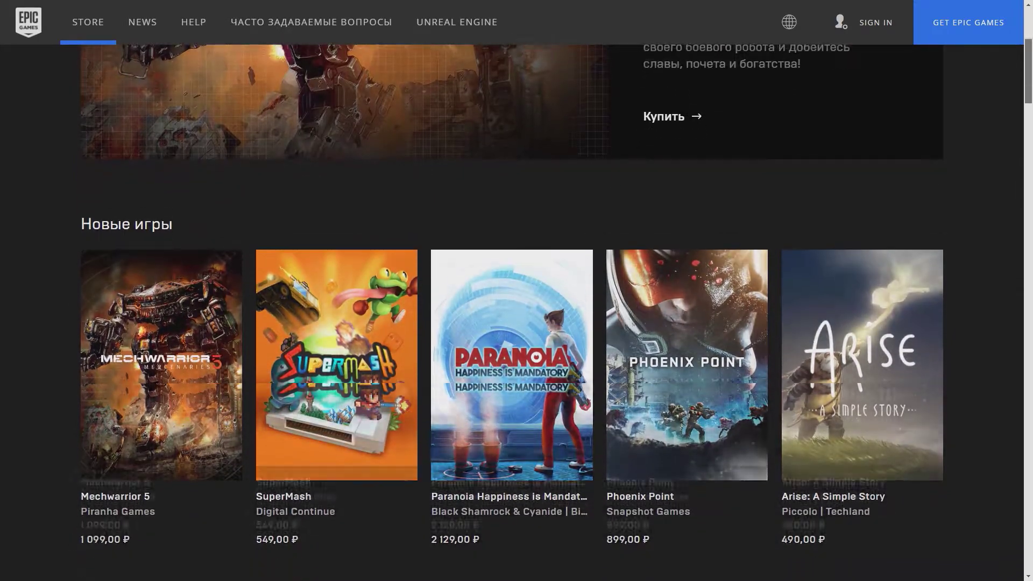
scroll(511, 317, down, 2)
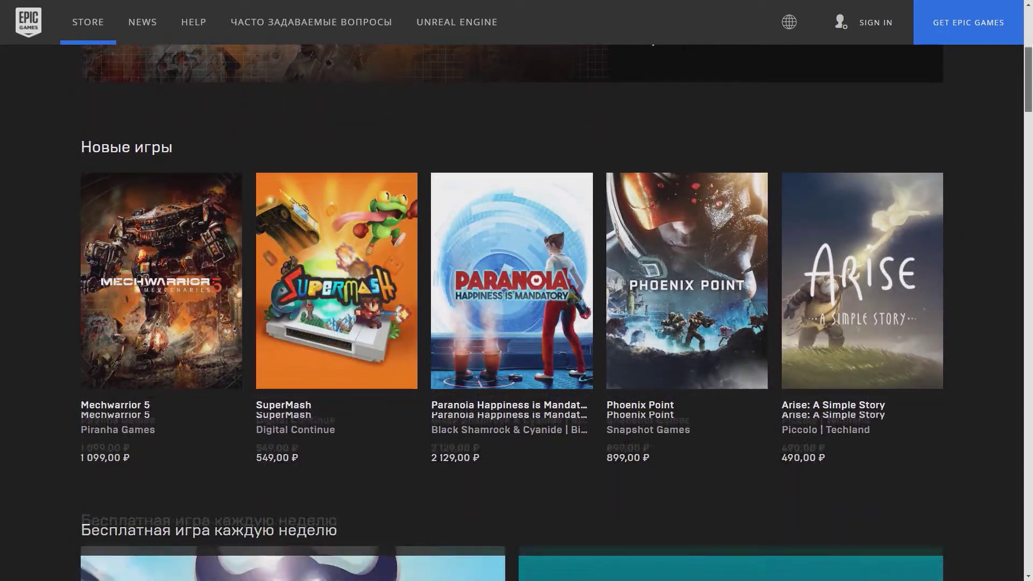
drag(1027, 85, 1027, 89)
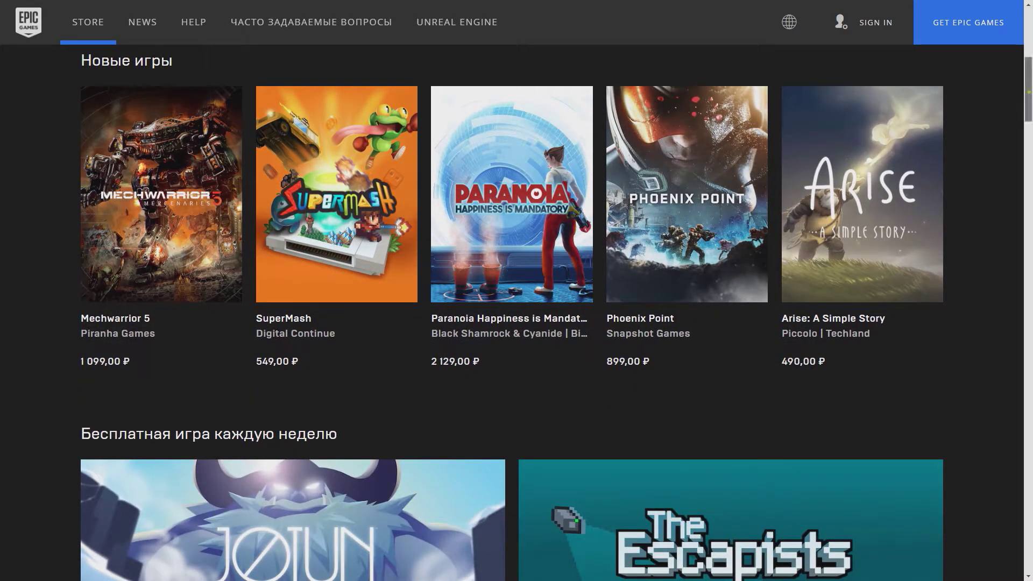
scroll(511, 318, down, 3)
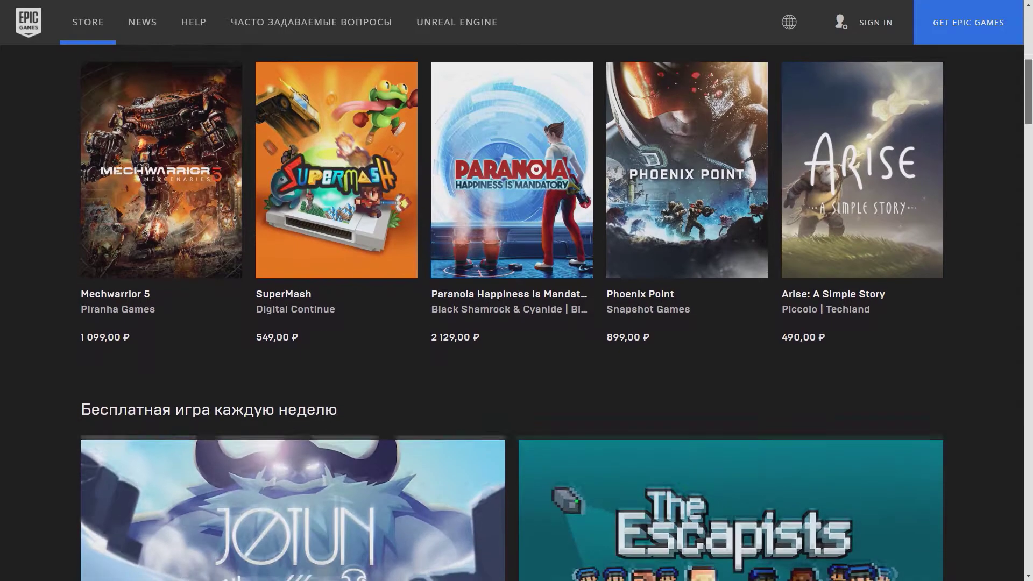
scroll(511, 318, down, 3)
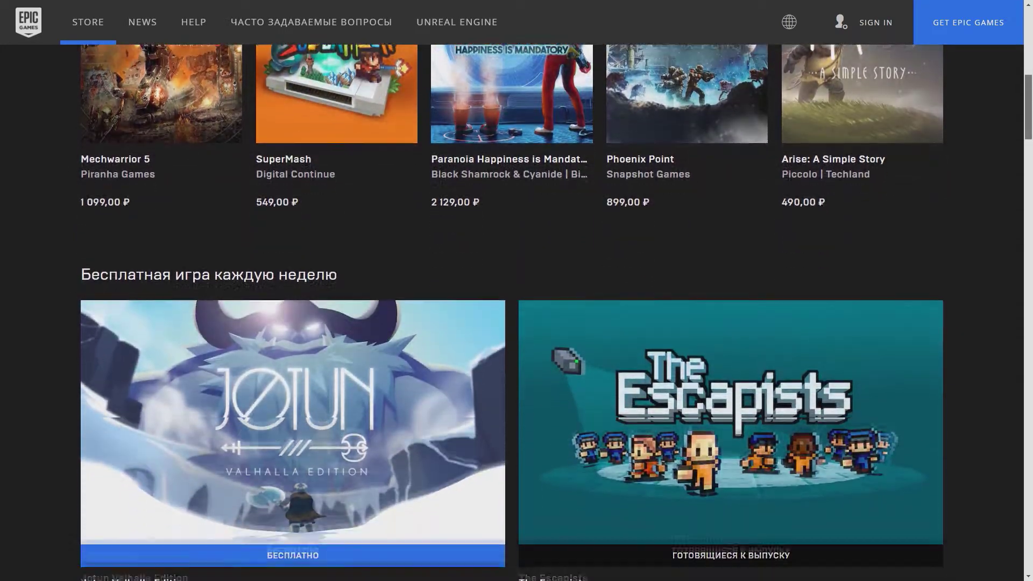
scroll(511, 317, down, 3)
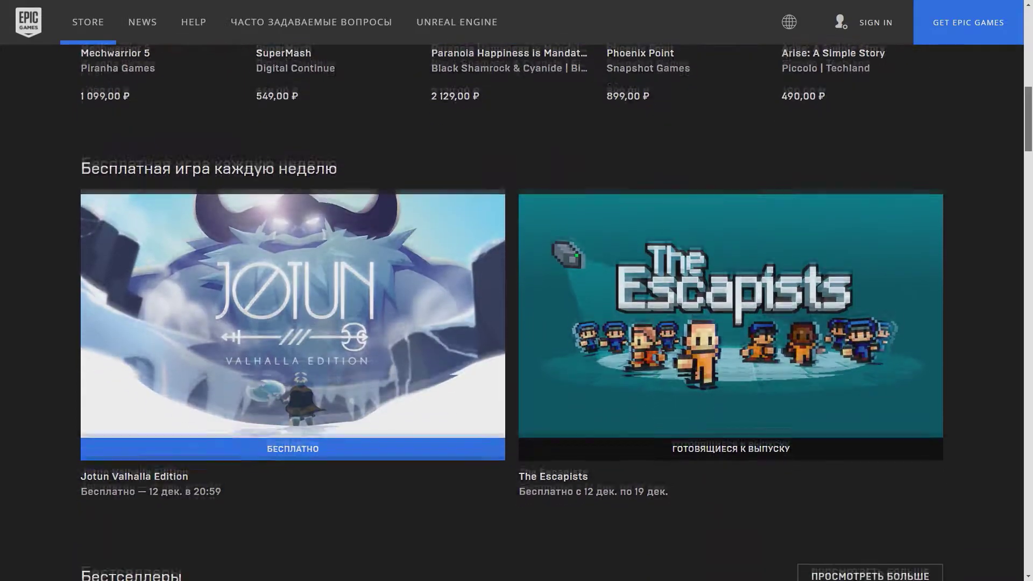
scroll(511, 317, down, 5)
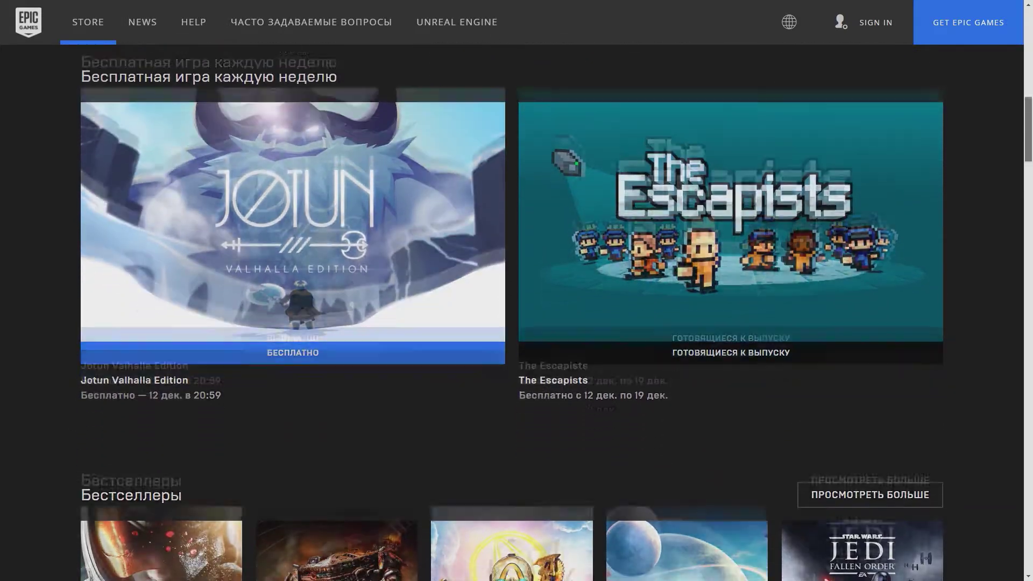
scroll(511, 318, down, 1)
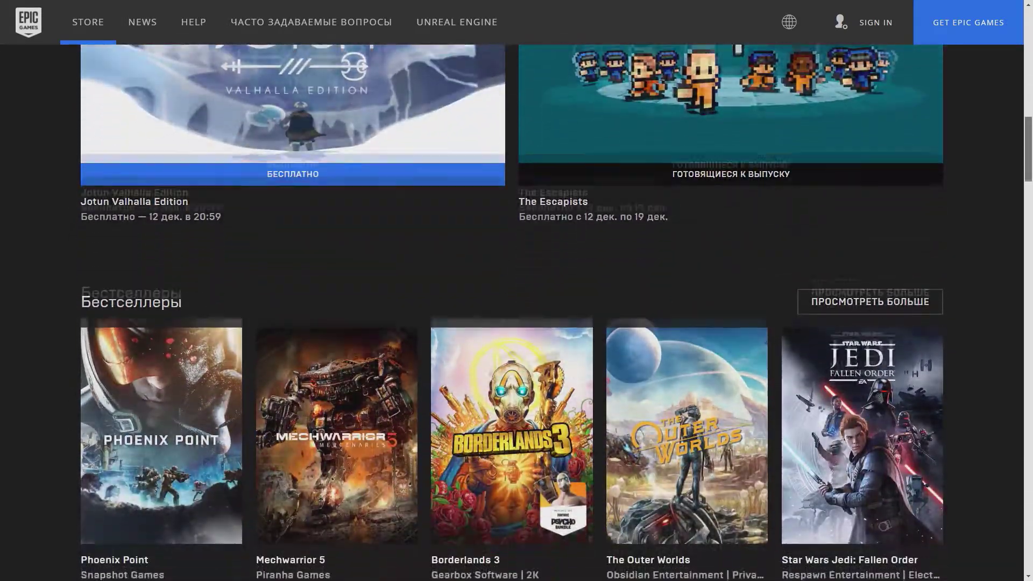
scroll(511, 317, down, 3)
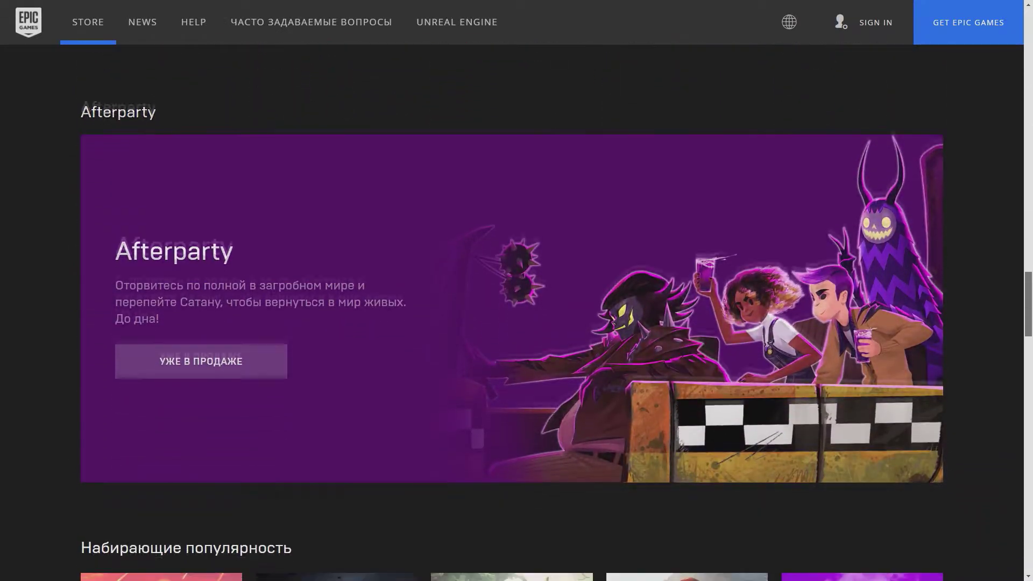
scroll(516, 312, down, 3)
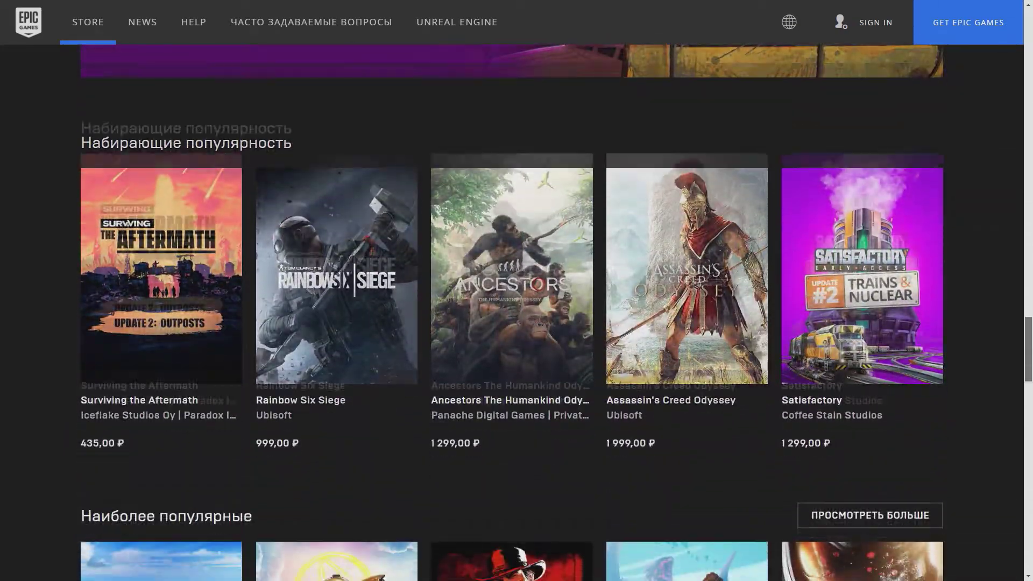
scroll(516, 312, down, 4)
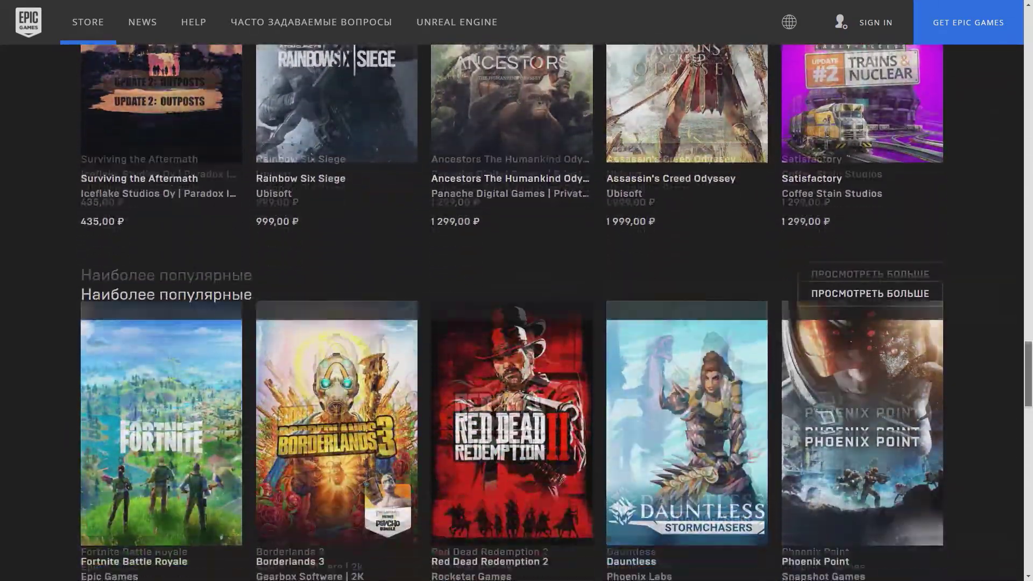
scroll(516, 312, down, 4)
scroll(516, 312, down, 2)
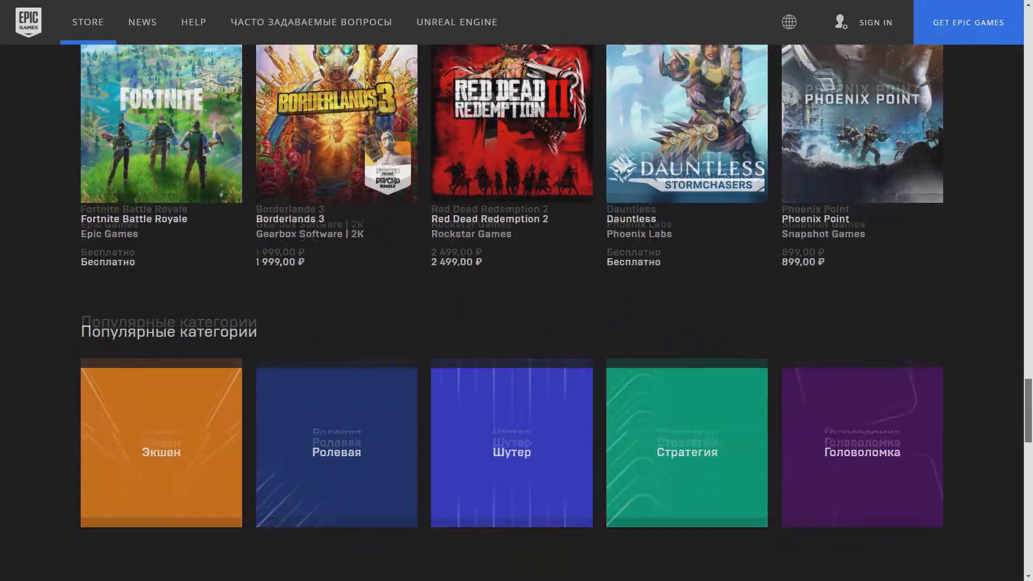
scroll(517, 312, down, 3)
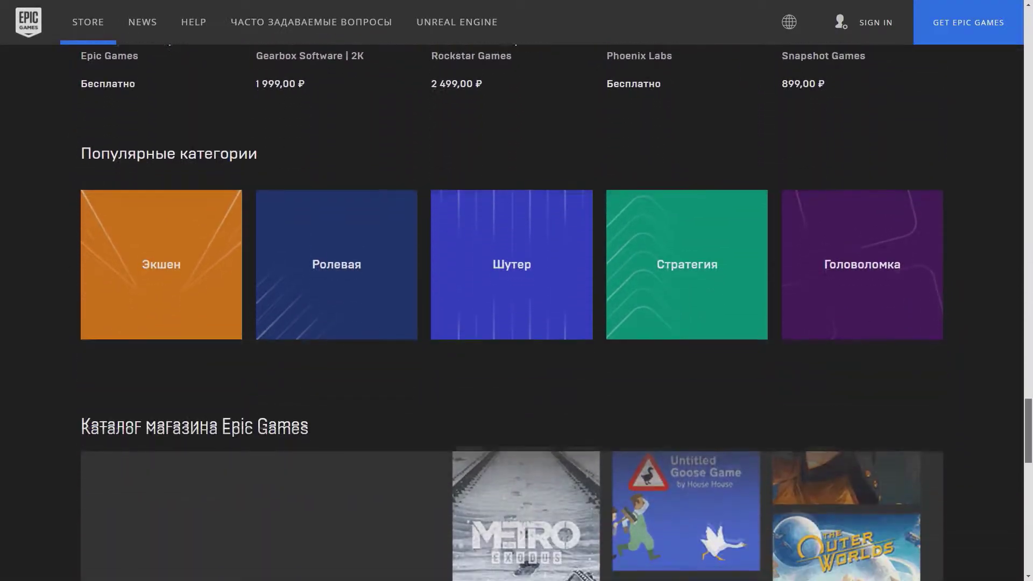
scroll(516, 312, down, 3)
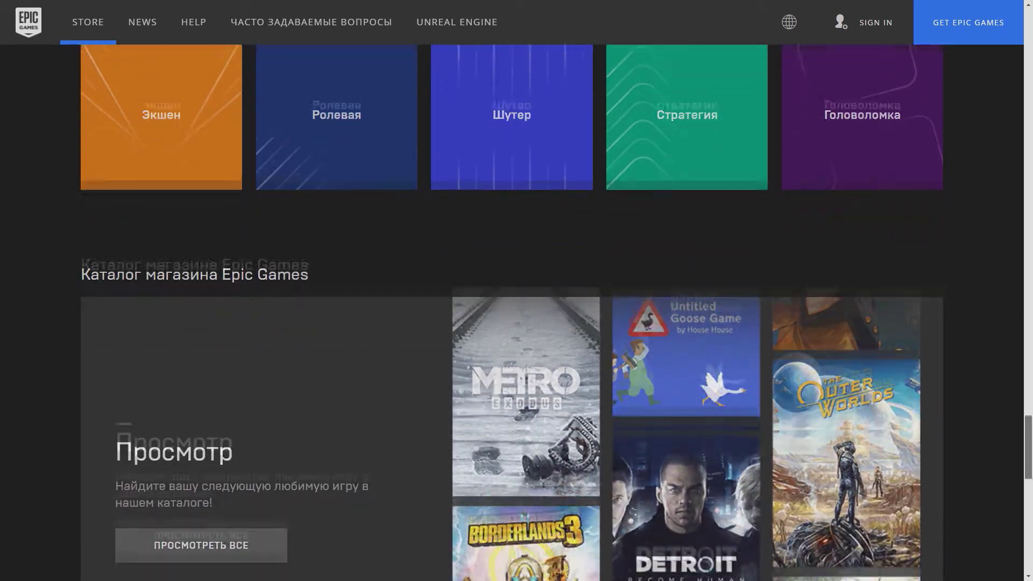
scroll(516, 312, down, 3)
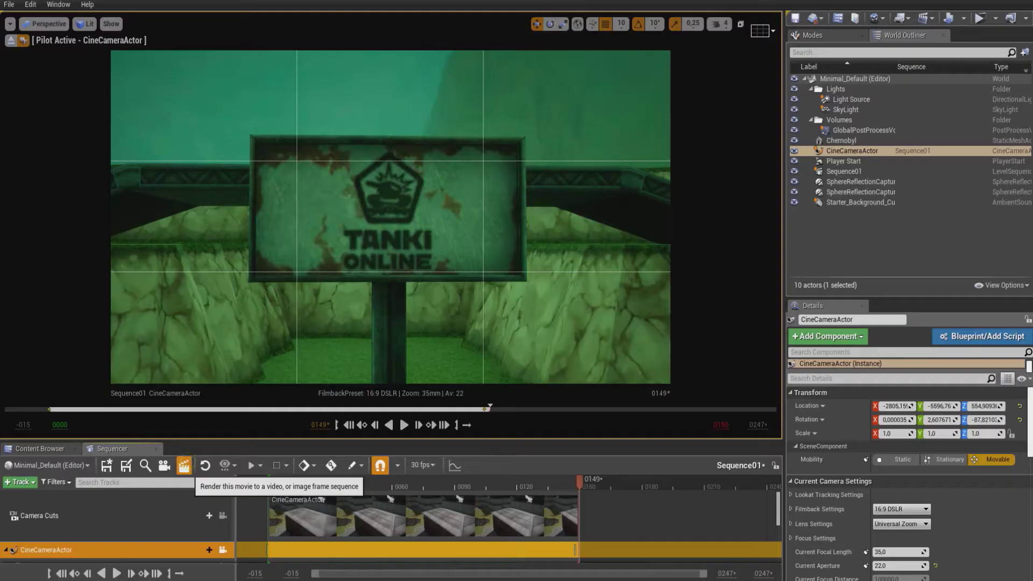
Step: Back in Unreal Editor, open the movie render settings for Sequence01 and start the capture to F:/ScenFiles/CutScen/01
click(183, 465)
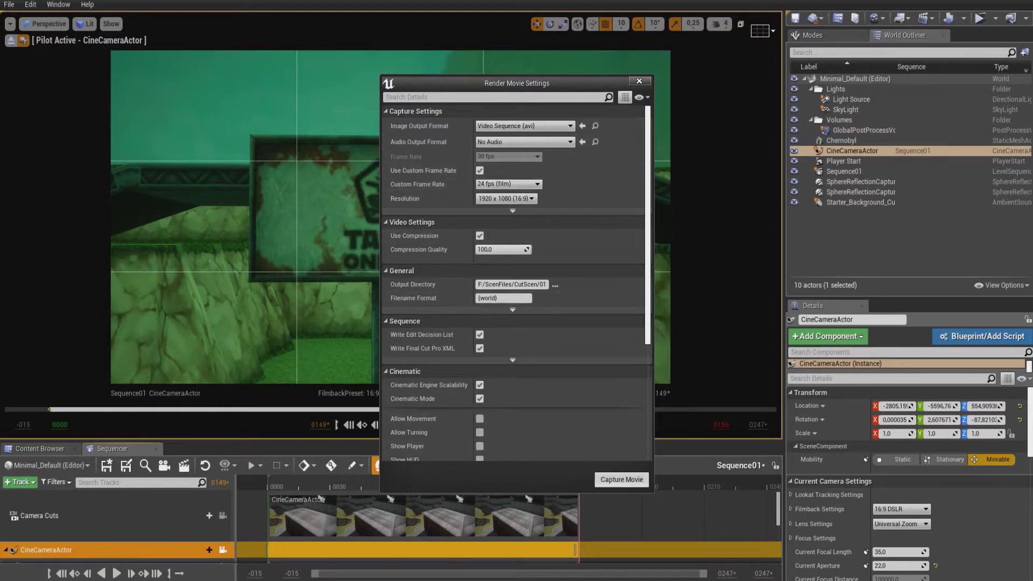
click(622, 479)
click(562, 397)
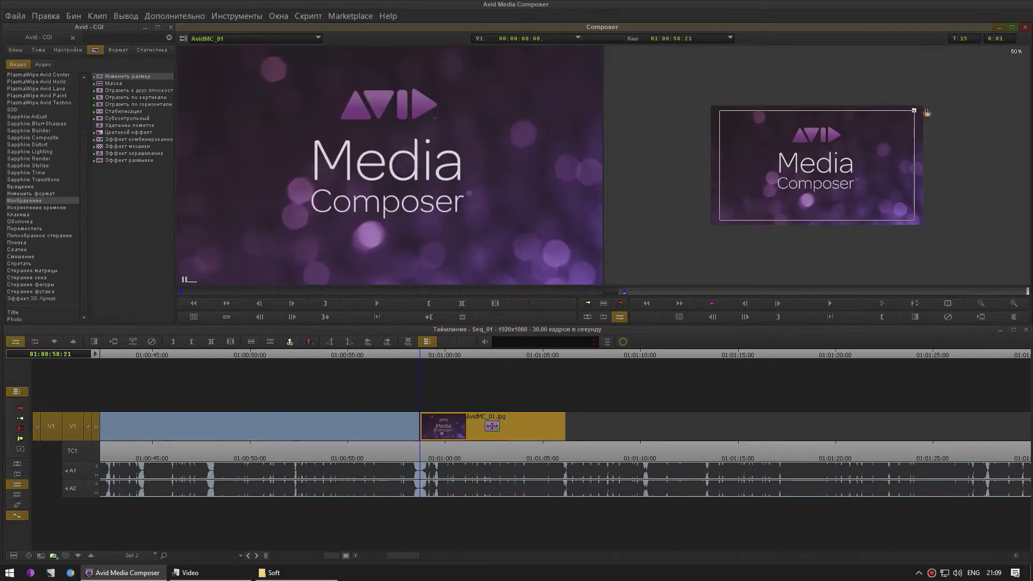
Step: In Avid Media Composer, enlarge the AvidMC_01.jpg image on V1 beyond the frame with the Resize effect and shift it slightly down
drag(926, 113, 992, 69)
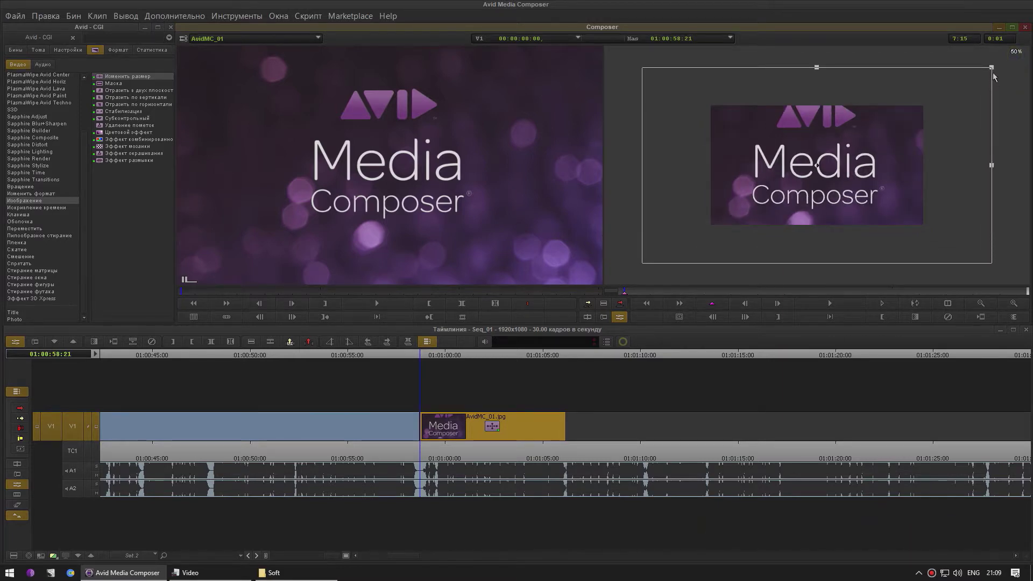
drag(942, 110, 942, 120)
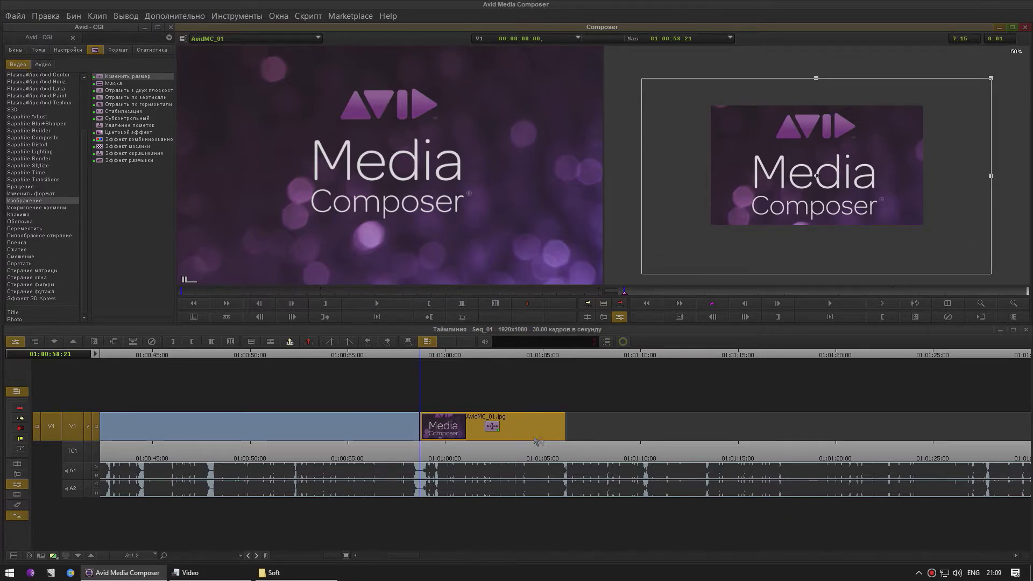
drag(538, 457, 467, 456)
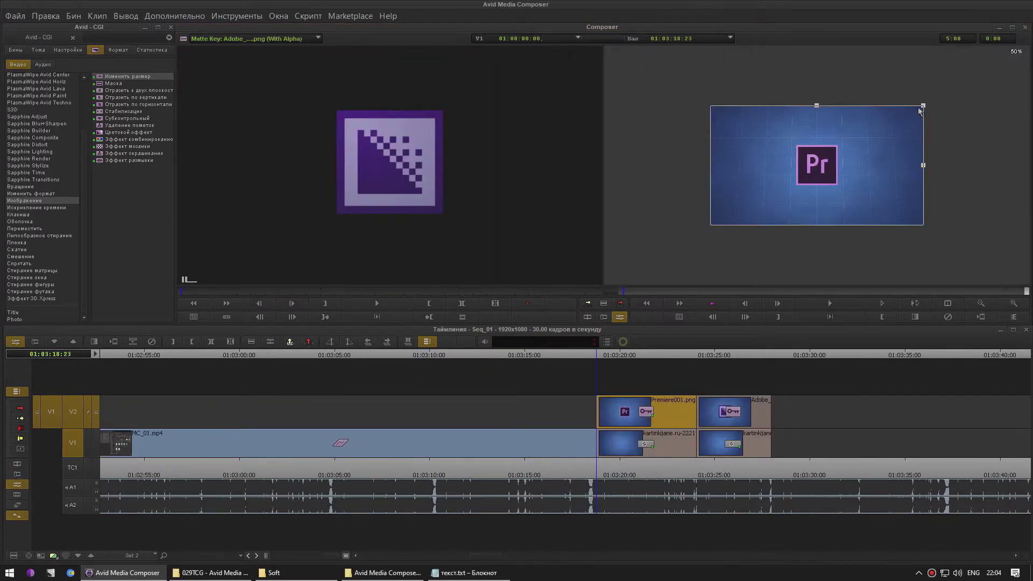
Step: Animate the resize of Premiere001.png on V2, enlarging the logo at the clip's start and reducing its scale at the clip's end
drag(923, 109, 977, 78)
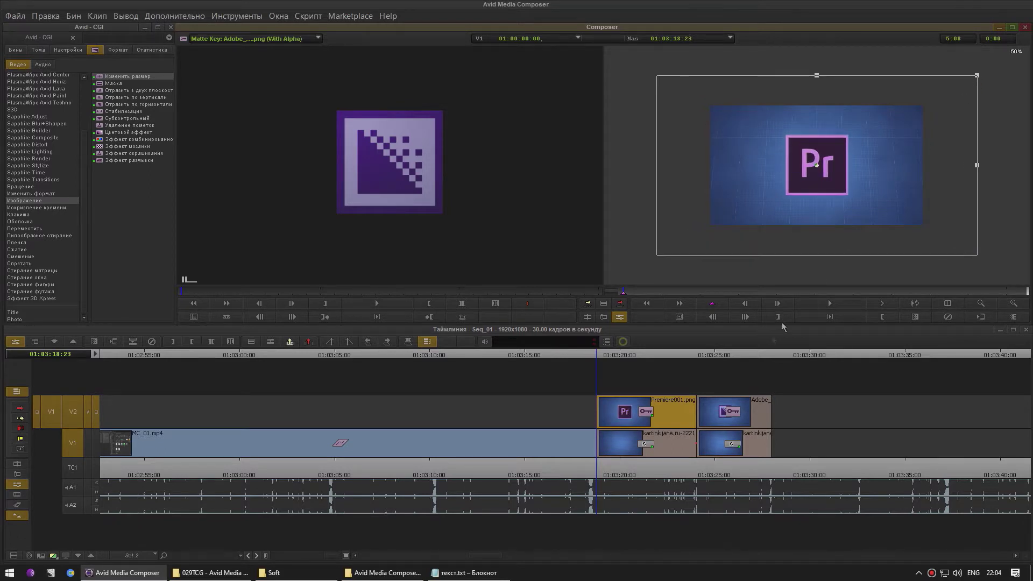
click(697, 421)
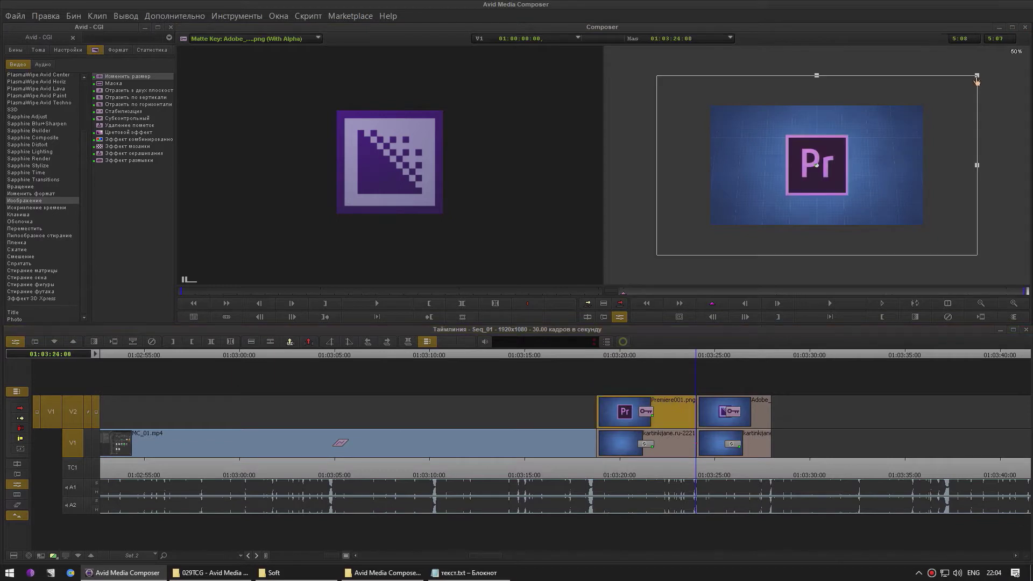
drag(977, 77, 944, 100)
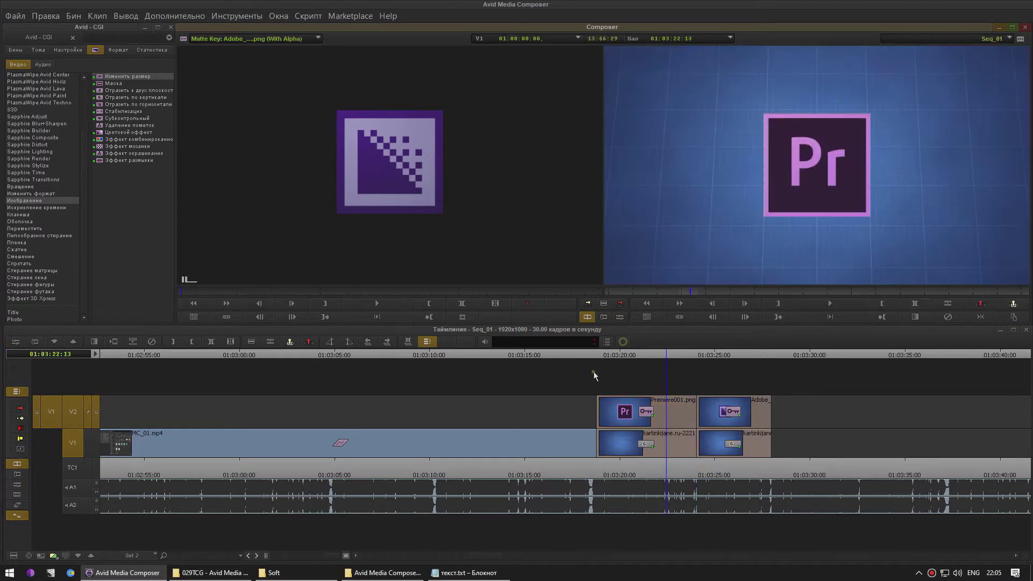
Step: Select the two logo clips on V2 with their background clips on V1 and collapse them into one V1 clip
mouse_move(594, 377)
mouse_down()
mouse_move(638, 452)
mouse_move(779, 468)
mouse_up()
key(c)
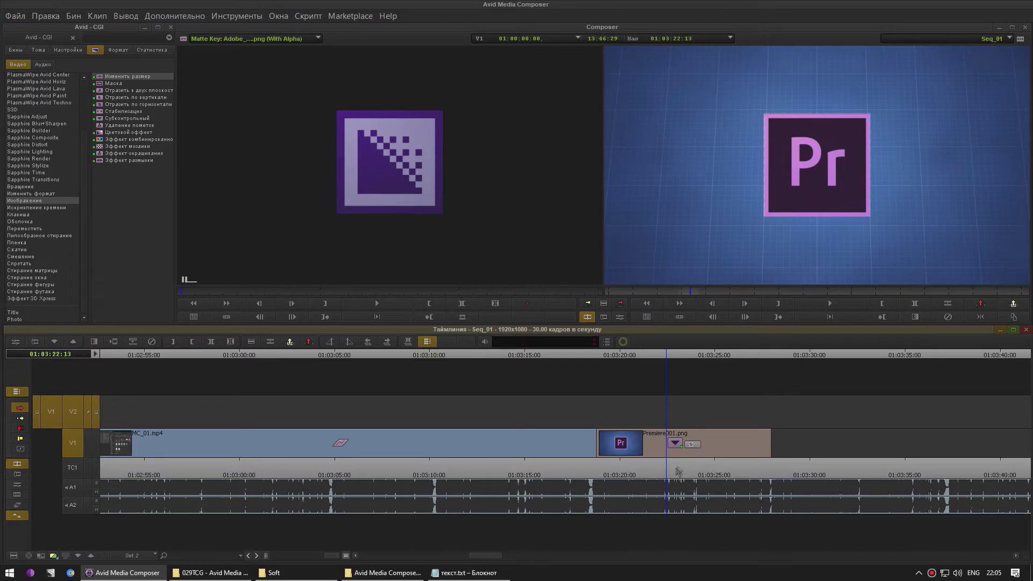
drag(671, 472, 704, 464)
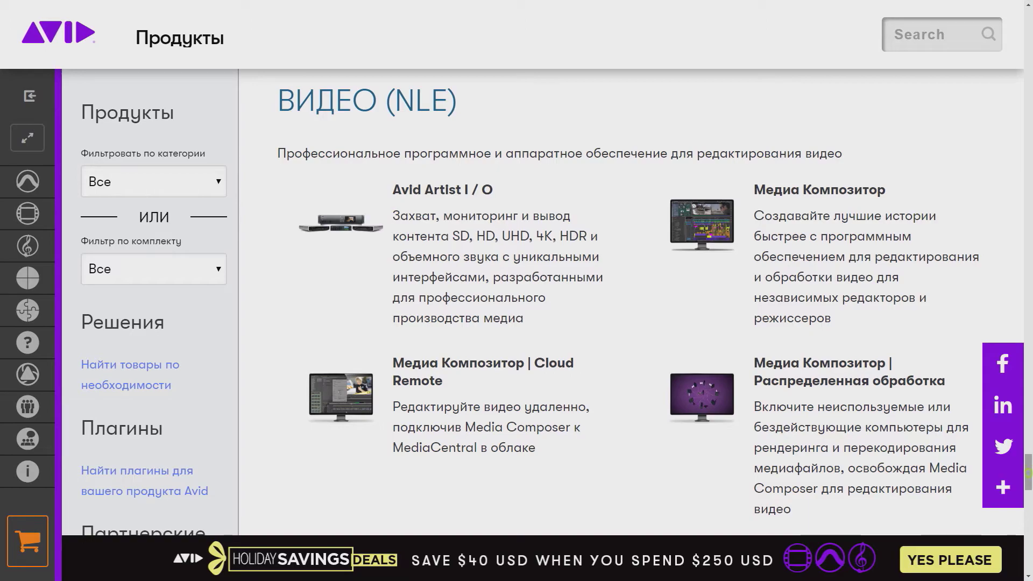
Step: Examine the Video (NLE) section of the Avid products page, covering the Media Composer editions and options, through to the video servers section
scroll(615, 301, down, 4)
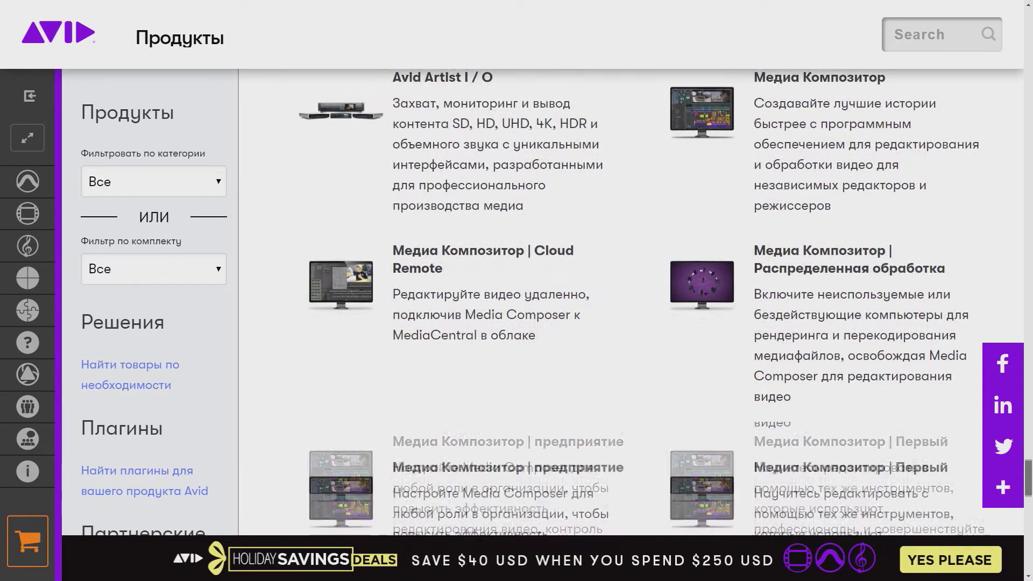
scroll(615, 302, down, 3)
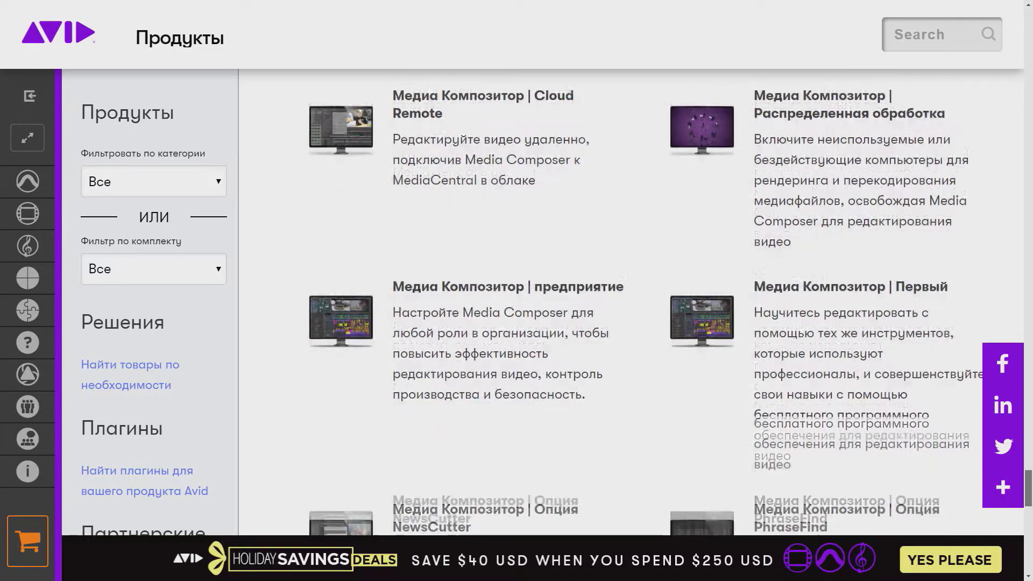
scroll(614, 302, down, 3)
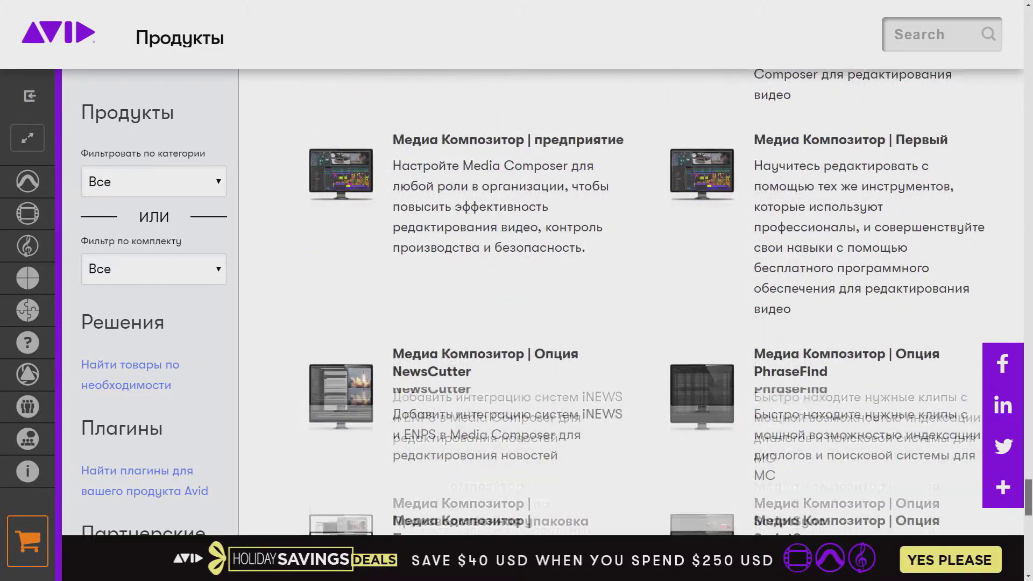
scroll(614, 302, down, 4)
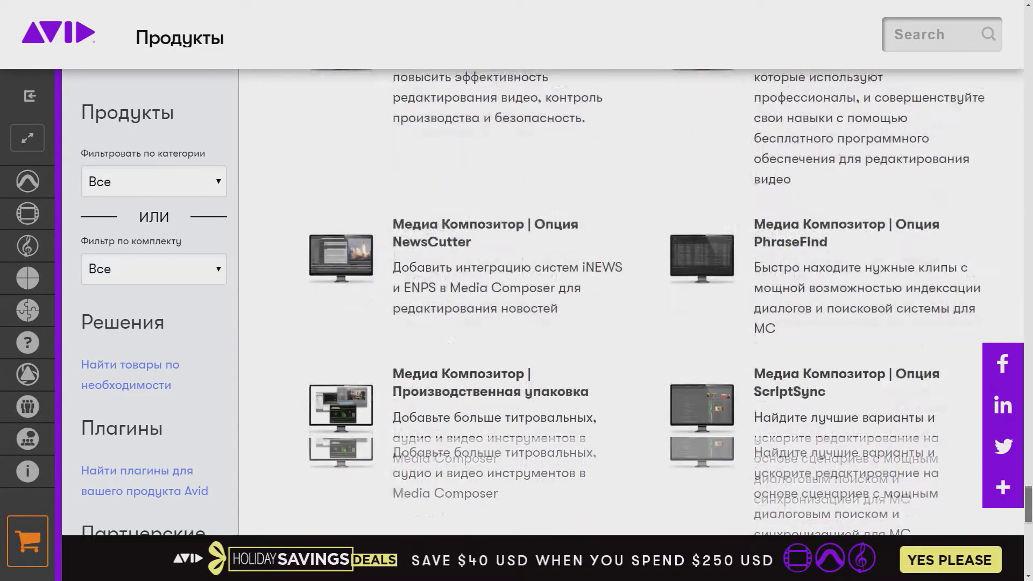
scroll(615, 302, down, 3)
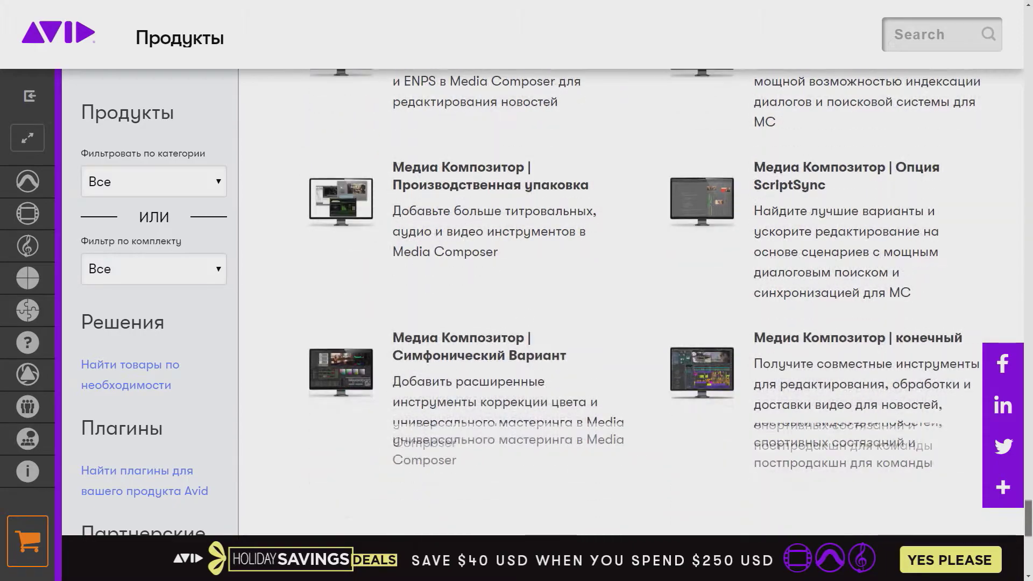
scroll(615, 302, down, 5)
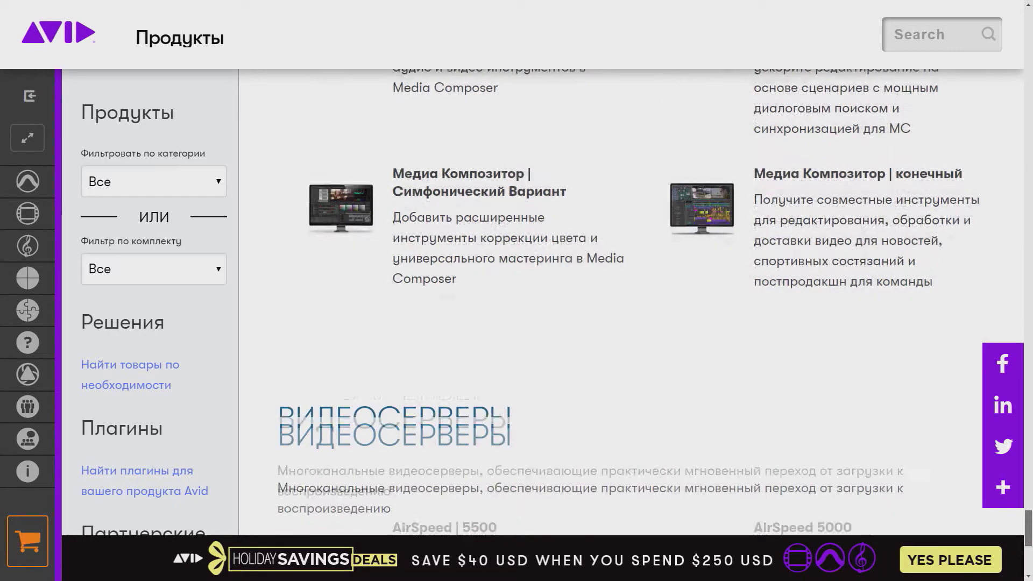
scroll(614, 302, down, 3)
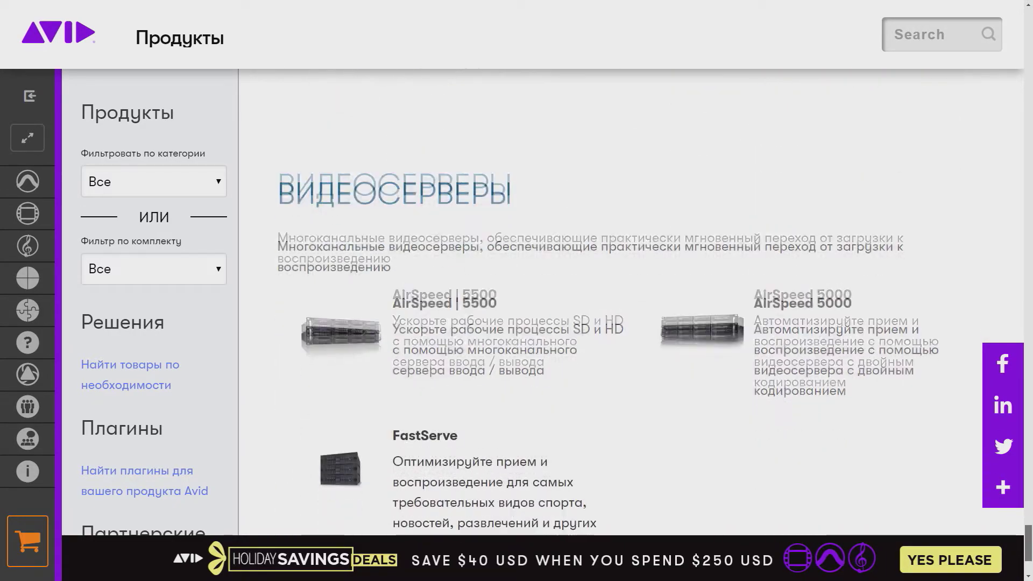
scroll(615, 302, down, 2)
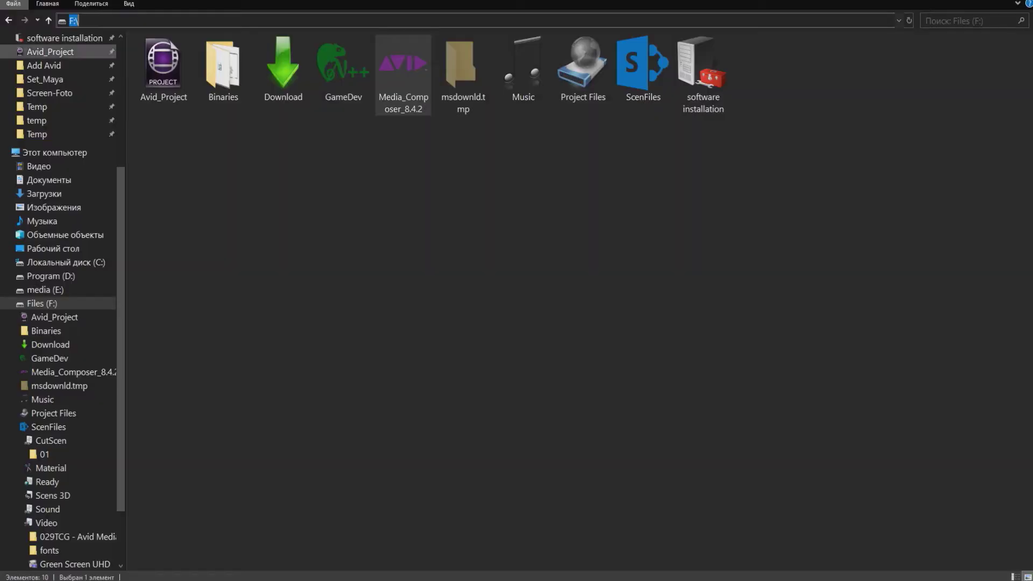
Step: In File Explorer, open Media_Composer_8.4.2 on F:, run Install Media Composer.exe as administrator, and cancel the Avid Application Manager 2.4 installation prompt
click(364, 175)
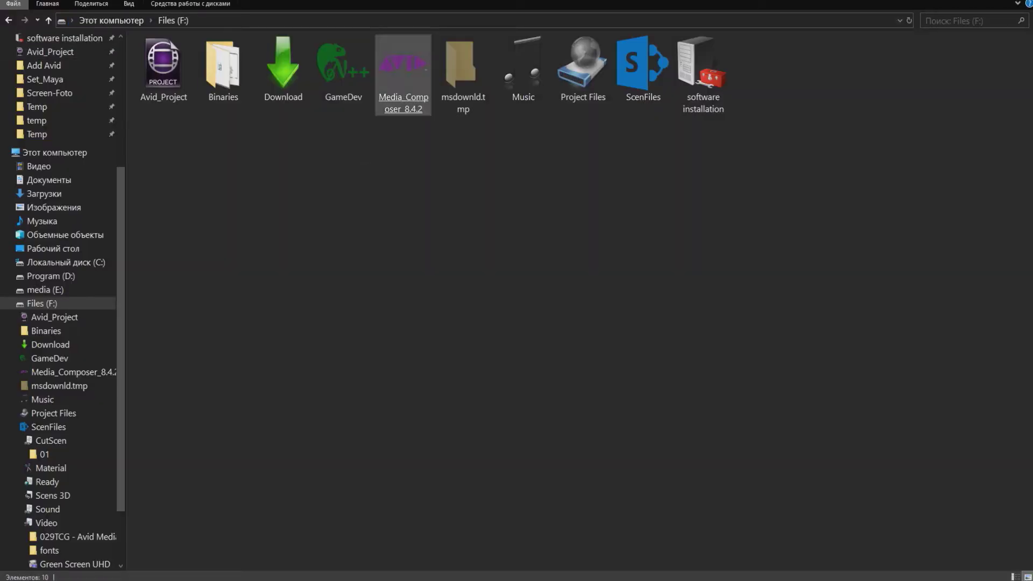
double_click(403, 70)
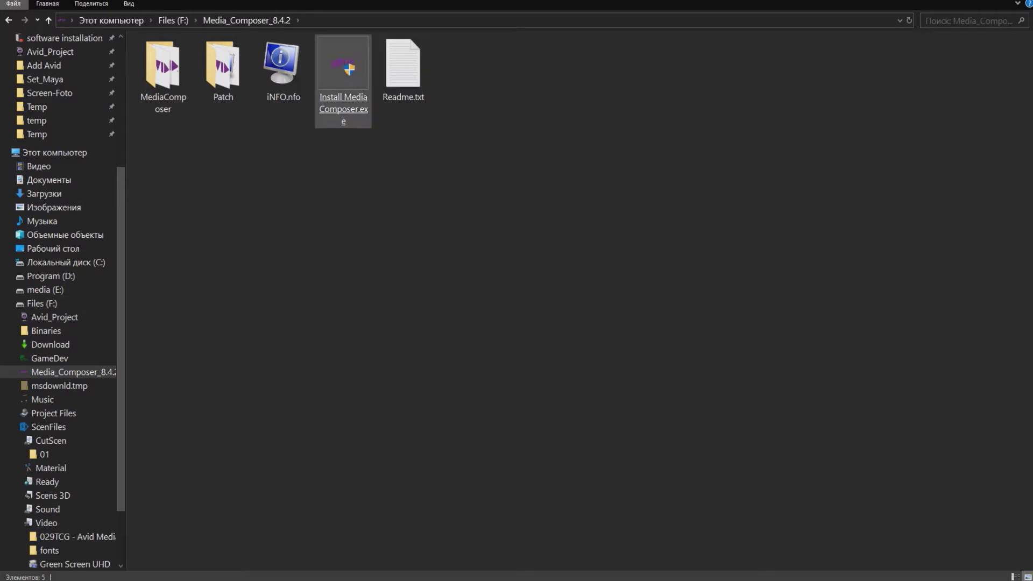
right_click(342, 91)
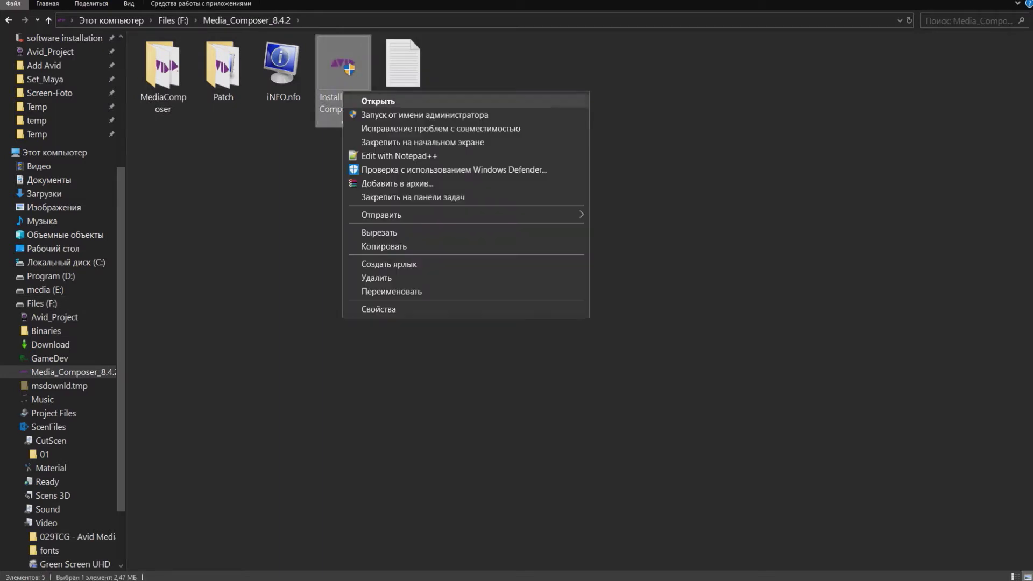
click(356, 115)
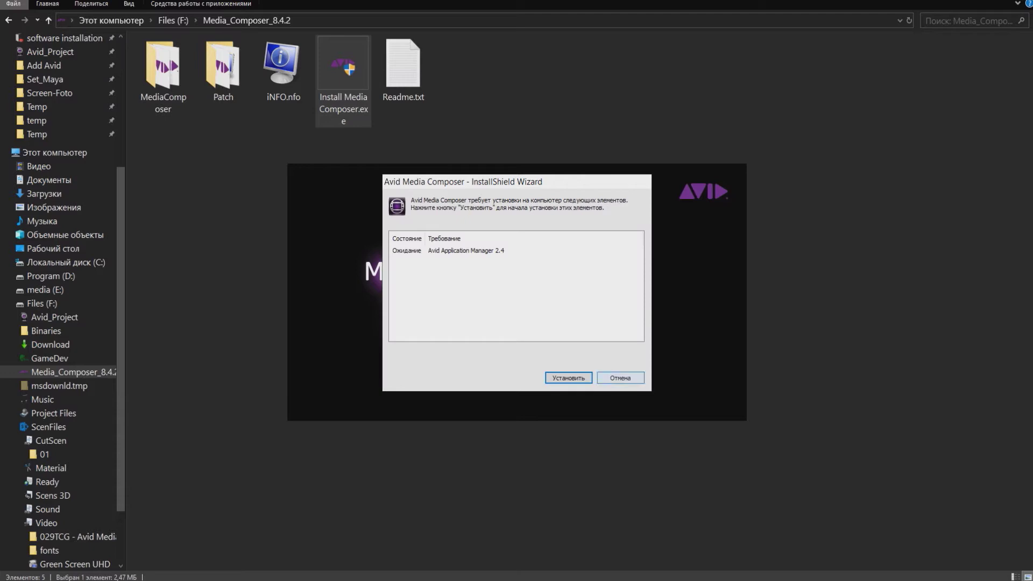
click(620, 377)
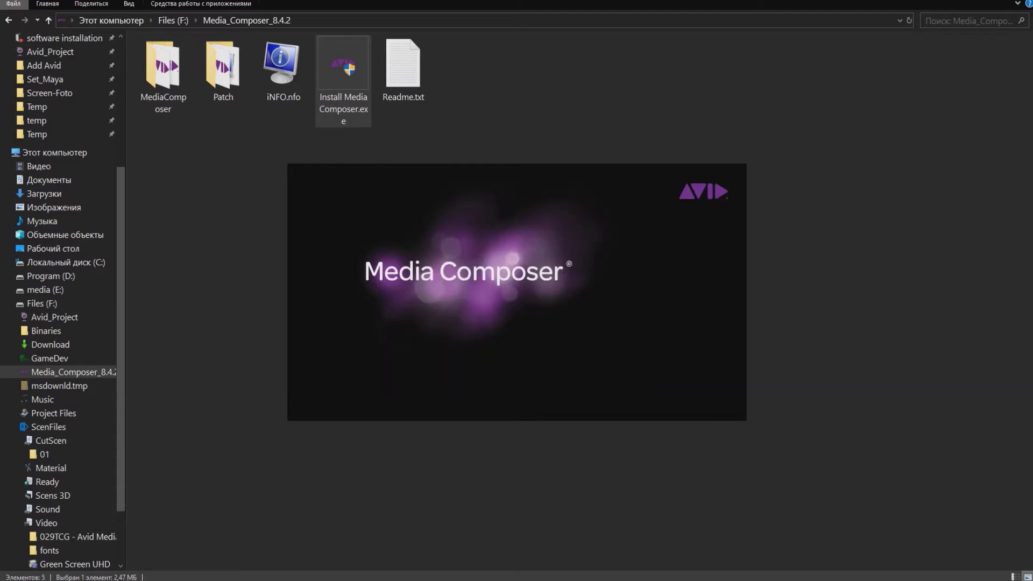